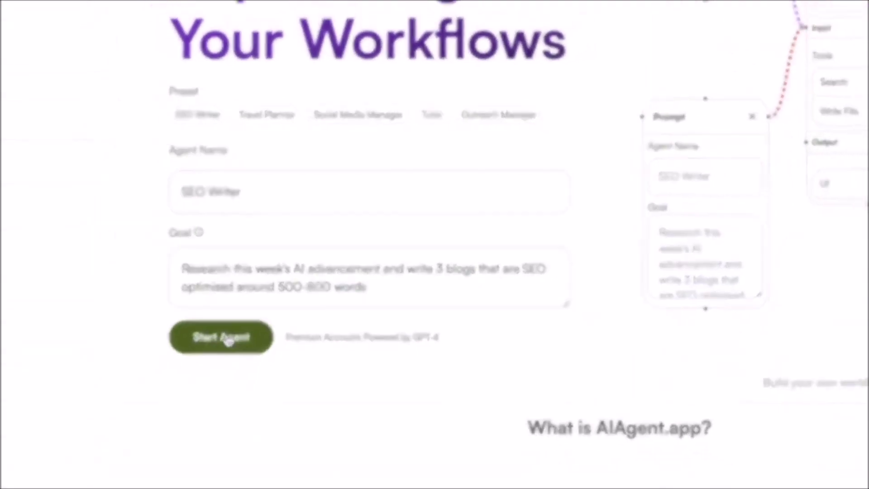
# - Start the SEO Writer agent with the goal of researching this week's AI advancement and writing 3 SEO-optimised blogs of 500-800 words
pyautogui.click(225, 338)
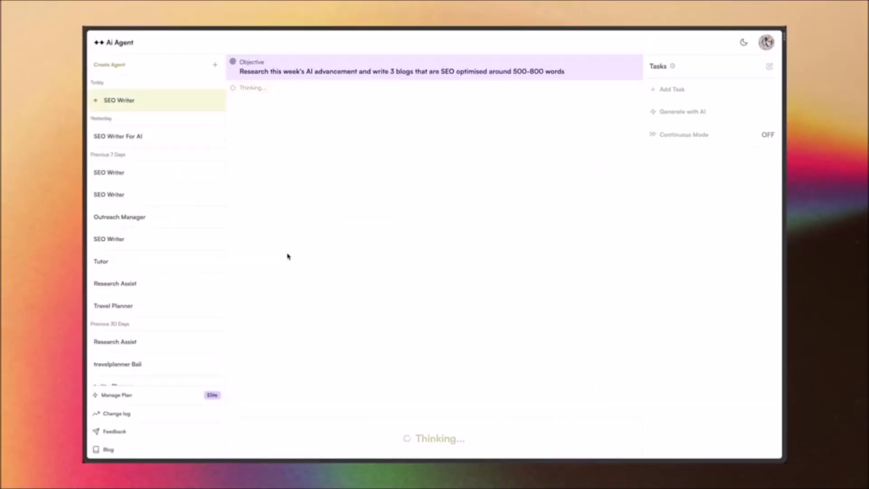
# - Append ", return in markdown" to task 5 of the SEO Writer For AI agent, and open the Continuous Mode options of the SEO Writer agent
pyautogui.click(171, 143)
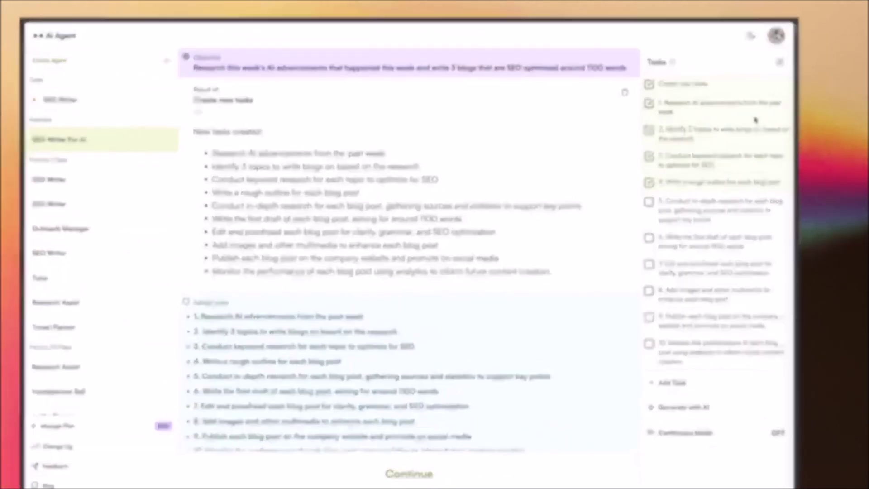
pyautogui.click(710, 153)
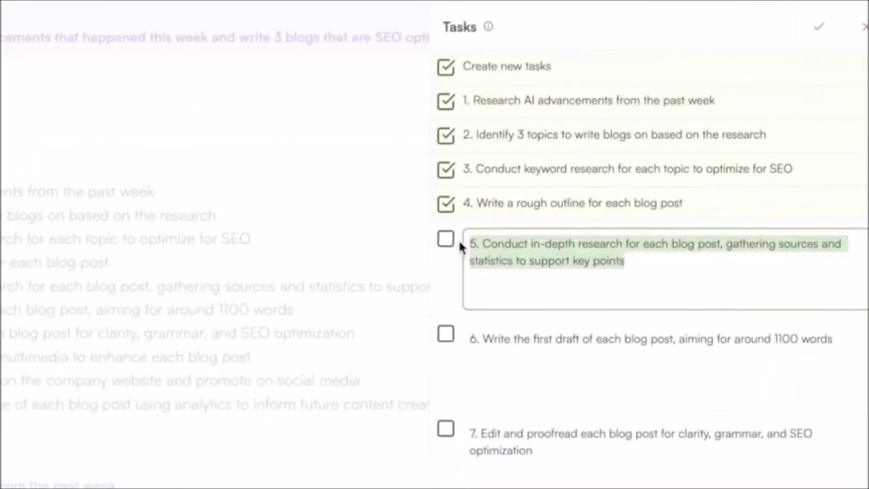
pyautogui.write(', return in markedown')
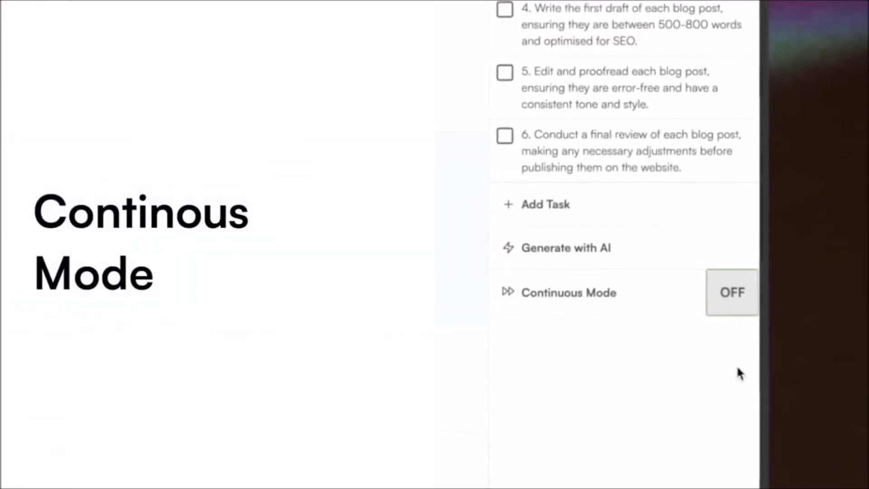
pyautogui.click(732, 292)
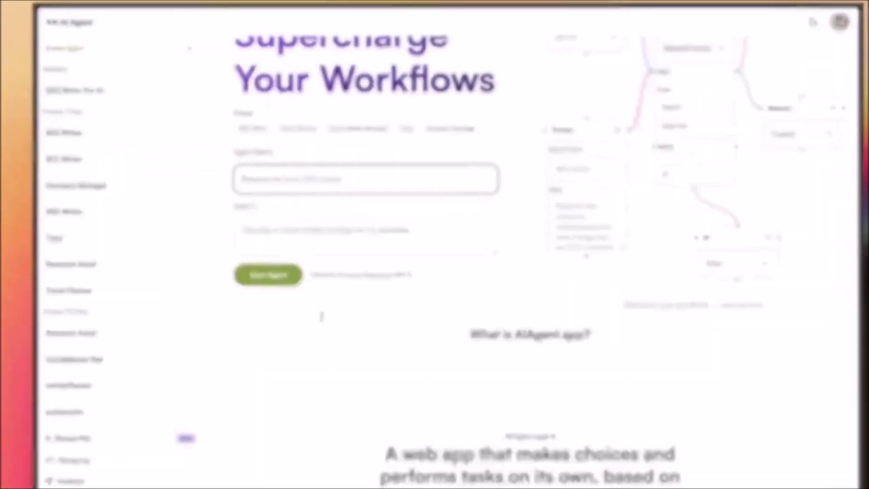
# - Fill the agent form with the SEO Writer preset and start the agent on its 3-blog AI advancement goal
pyautogui.click(269, 243)
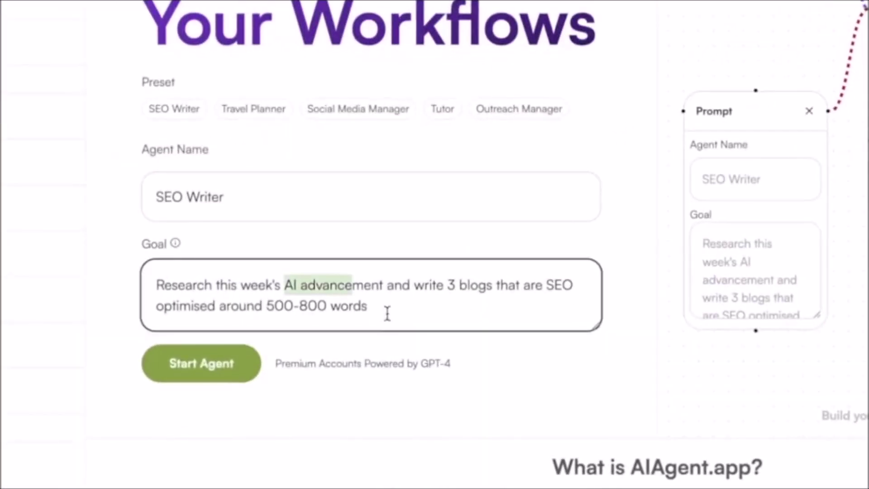
pyautogui.click(238, 366)
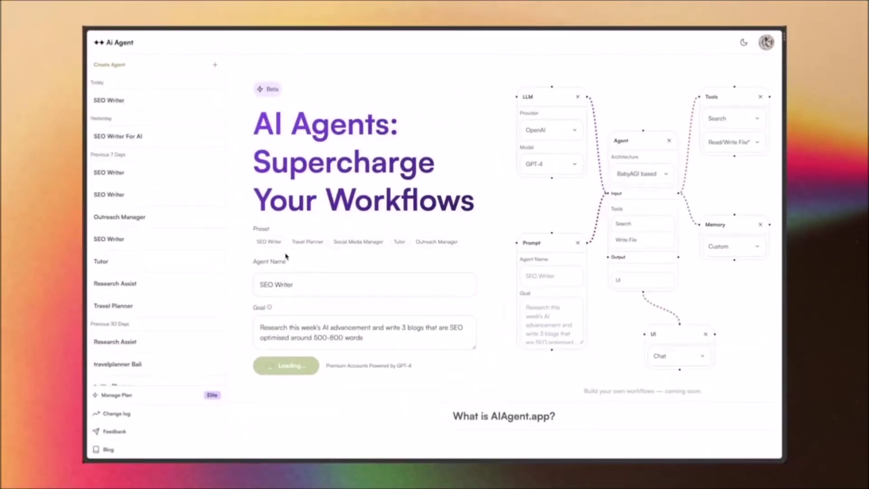
# - Open the SEO Writer For AI agent, append ", return in markdown" to its in-depth research task 5, and save the task
pyautogui.click(169, 140)
pyautogui.click(681, 302)
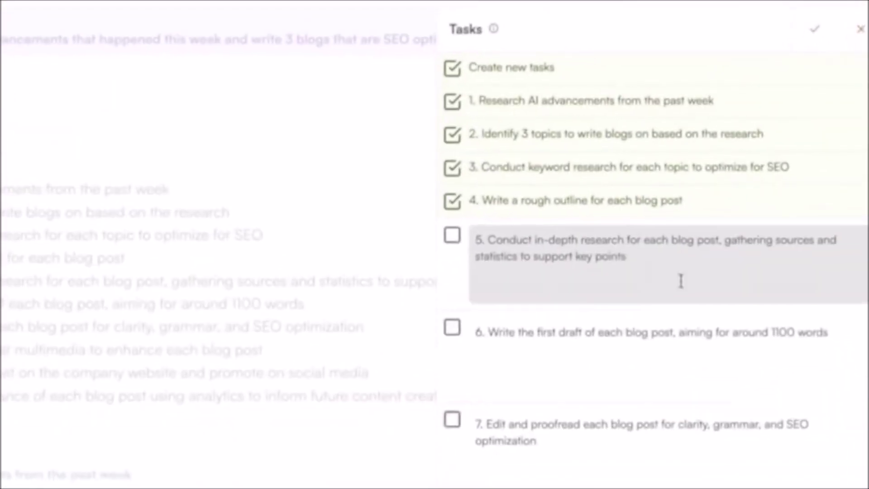
pyautogui.moveTo(647, 183); pyautogui.dragTo(573, 179)
pyautogui.click(668, 266)
pyautogui.write(', return in markdown')
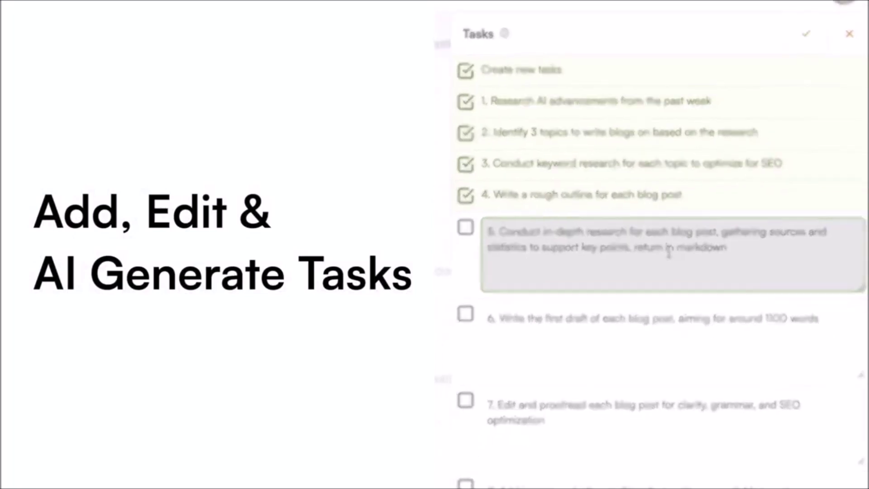
pyautogui.press('Return')
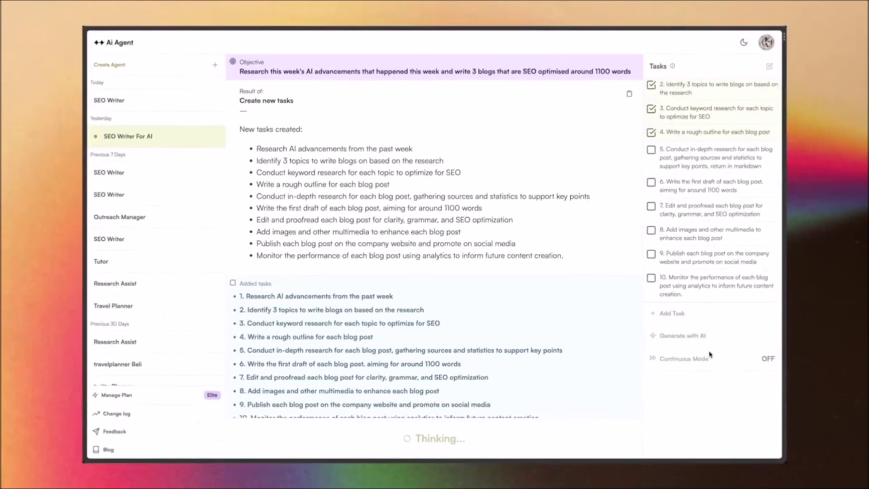
# - Open the SEO Writer agent and its Continuous Mode options
pyautogui.click(109, 100)
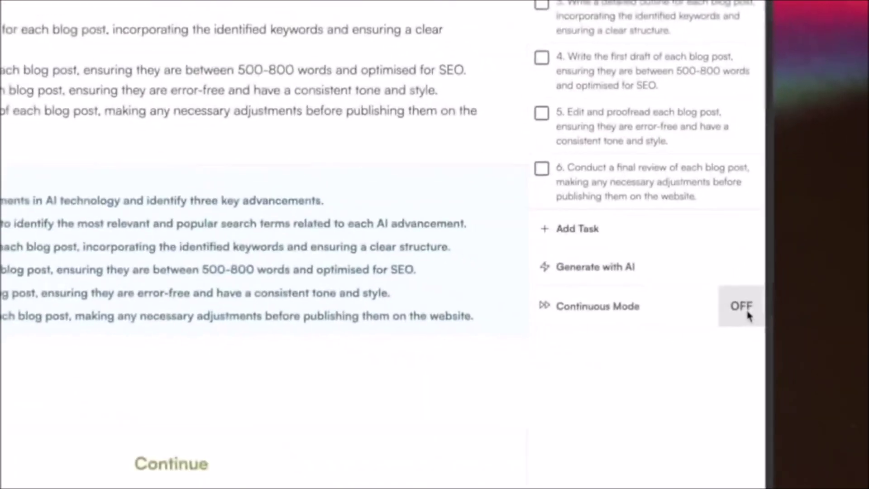
pyautogui.click(771, 349)
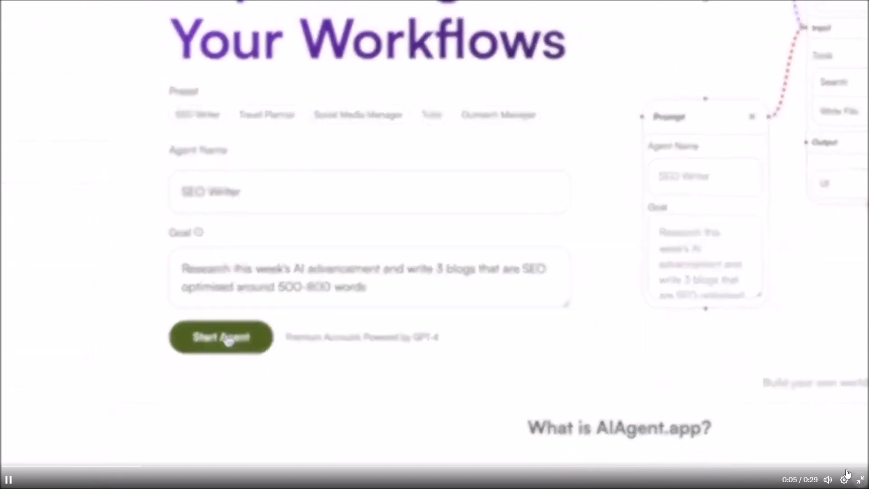
# - Leave the full-screen video and look through the tweets on the WorldofAi Twitter profile
pyautogui.press('Escape')
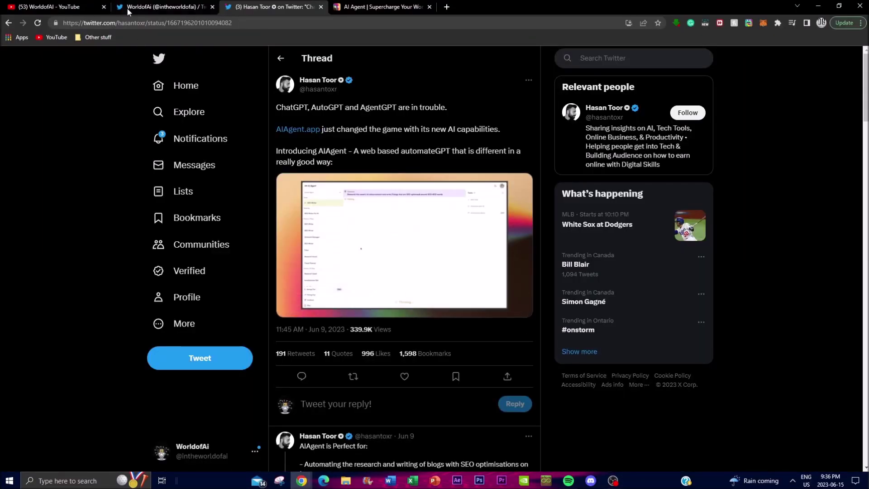
pyautogui.click(161, 5)
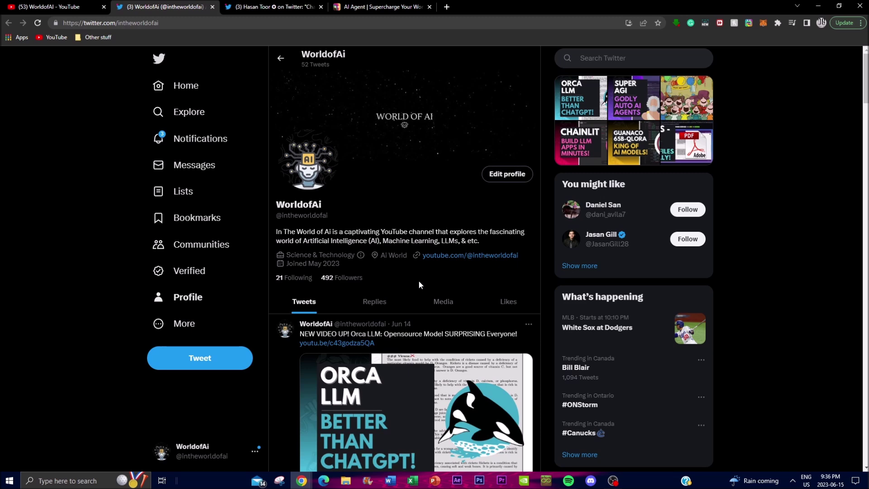
pyautogui.scroll(-5, 420, 270)
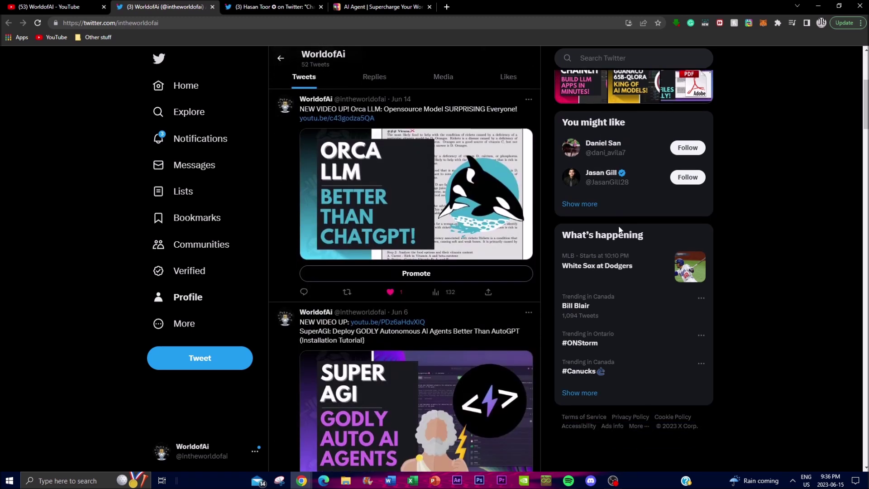
pyautogui.scroll(-18, 484, 212)
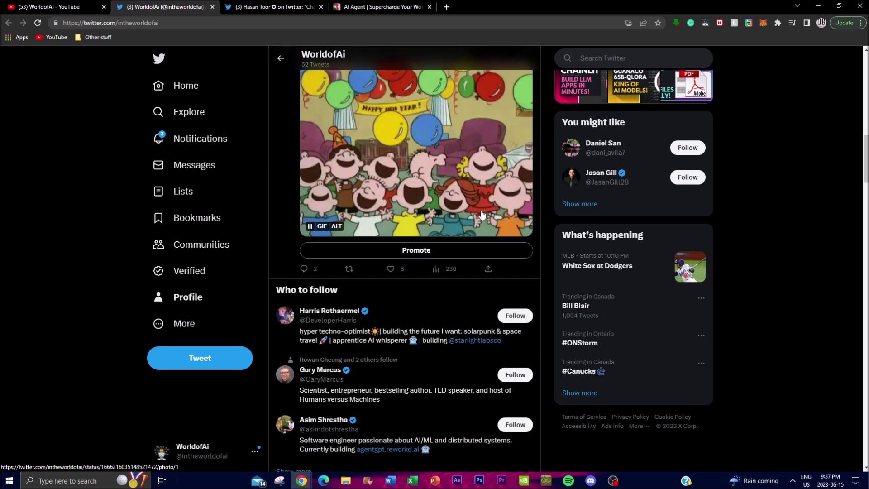
pyautogui.scroll(-3, 440, 162)
pyautogui.scroll(20, 393, 172)
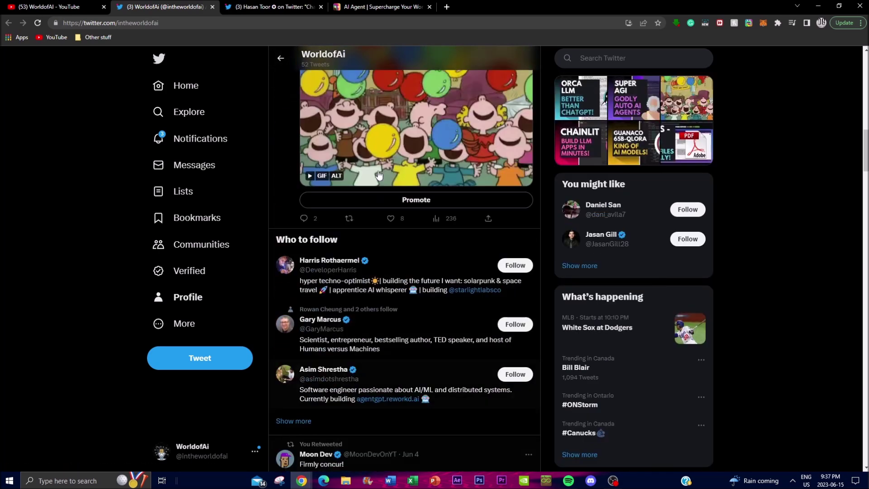
pyautogui.scroll(3, 370, 183)
# - Browse the uploaded videos of the WorldofAI YouTube channel
pyautogui.click(21, 4)
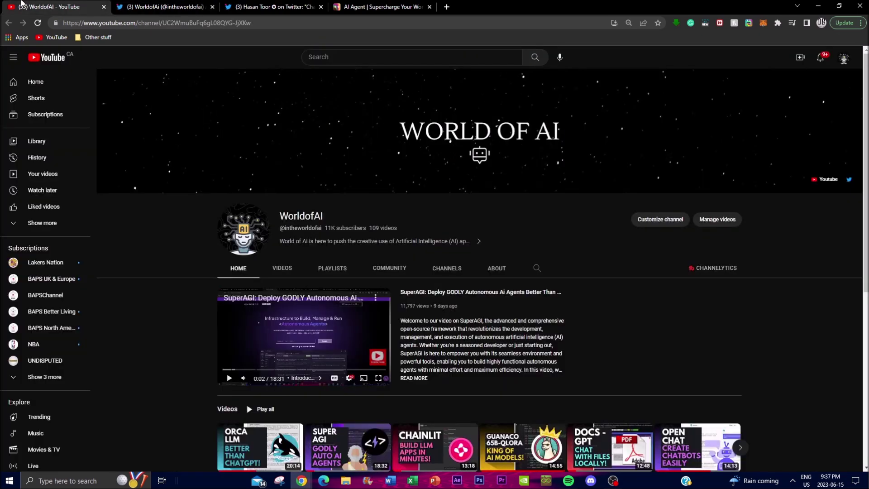
pyautogui.click(283, 268)
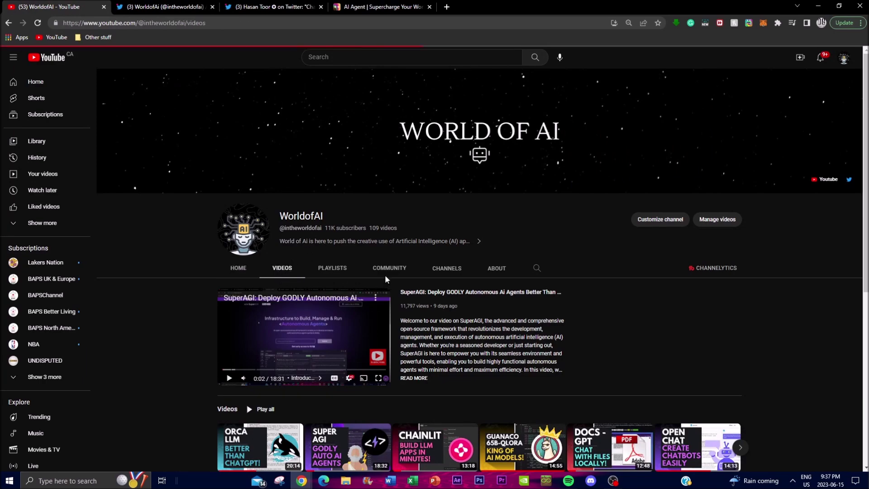
pyautogui.scroll(-6, 386, 279)
pyautogui.scroll(-5, 294, 285)
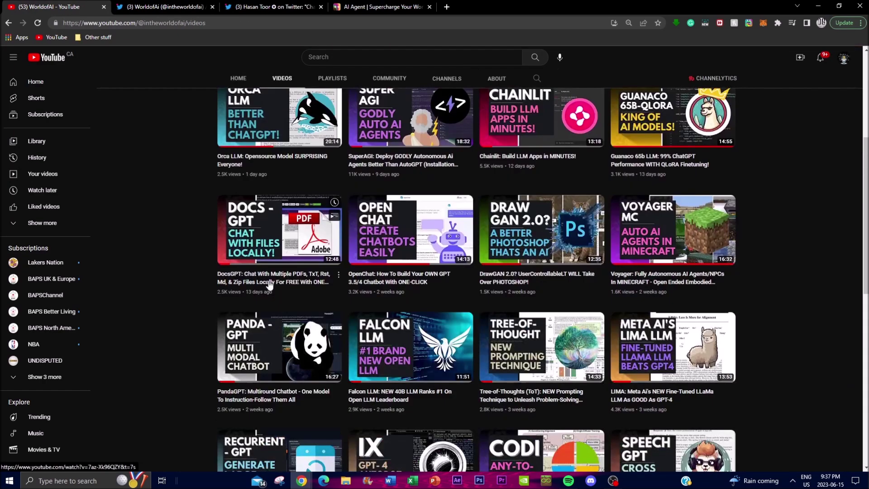
pyautogui.scroll(-5, 401, 289)
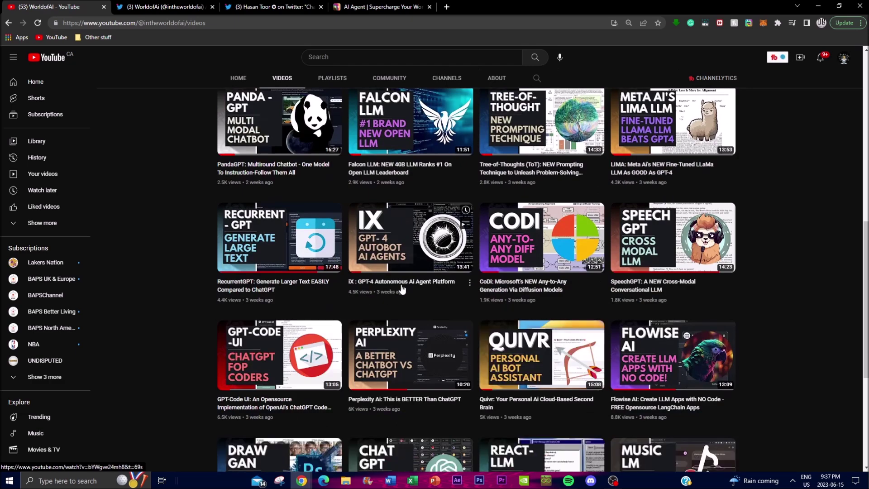
pyautogui.scroll(-5, 401, 290)
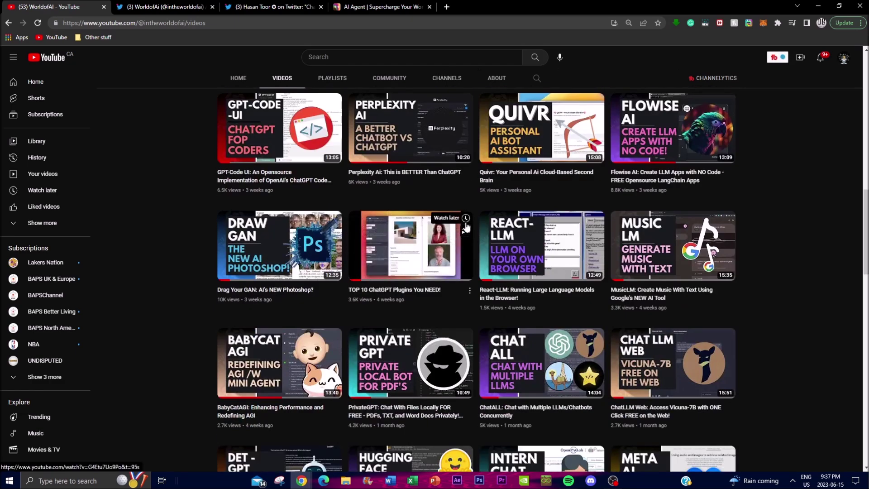
pyautogui.scroll(-3, 466, 226)
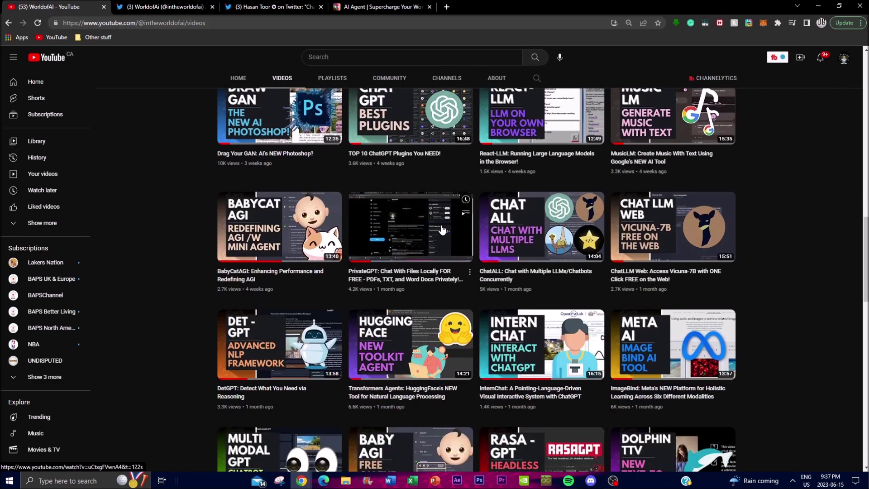
pyautogui.scroll(13, 370, 215)
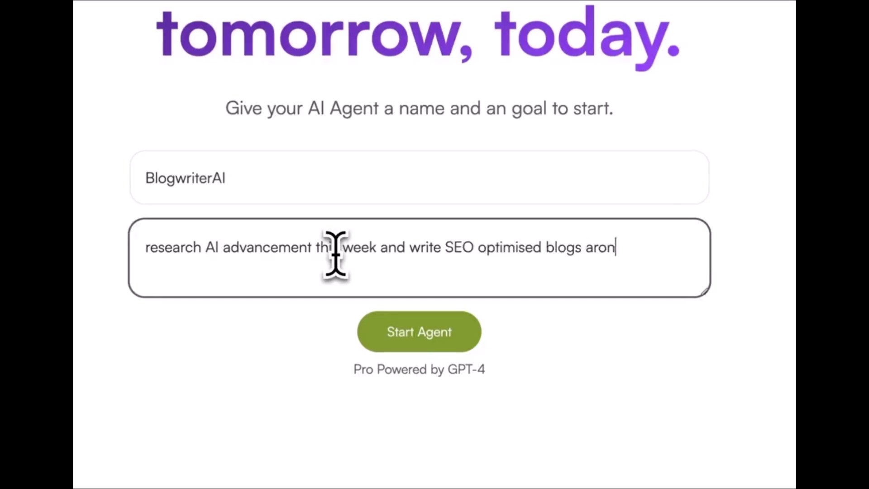
# - Start the BlogwriterAI agent with the goal of researching this week's AI advancement and writing SEO optimised blogs
pyautogui.click(453, 337)
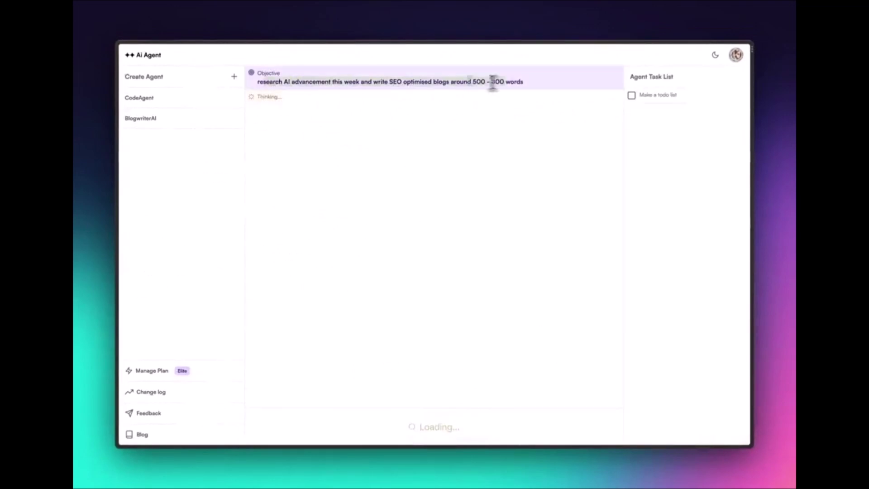
# - Set up a new agent named TeacherAI to create a comprehensive UX/UI design learning path, including the best books, videos and papers
pyautogui.click(234, 77)
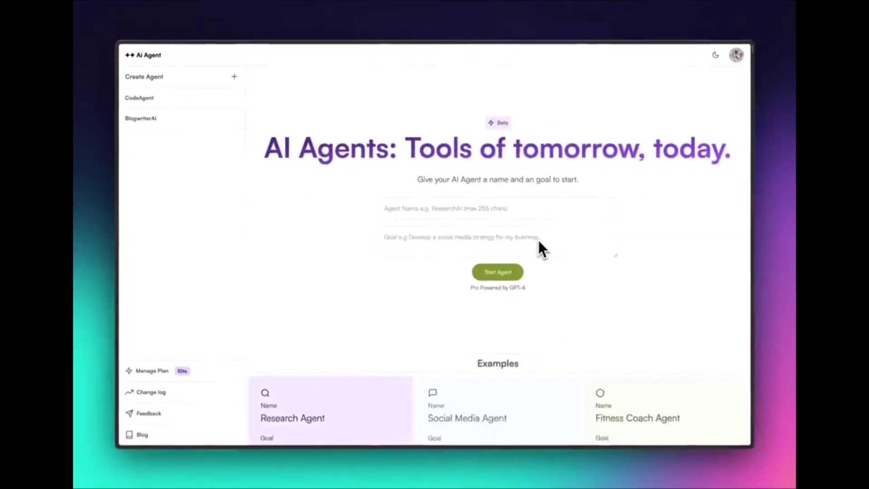
pyautogui.scroll(-10, 539, 247)
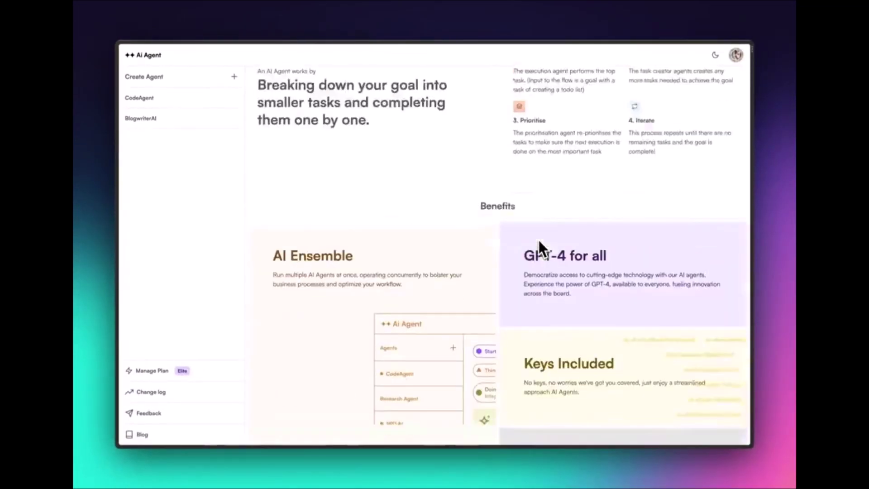
pyautogui.click(445, 207)
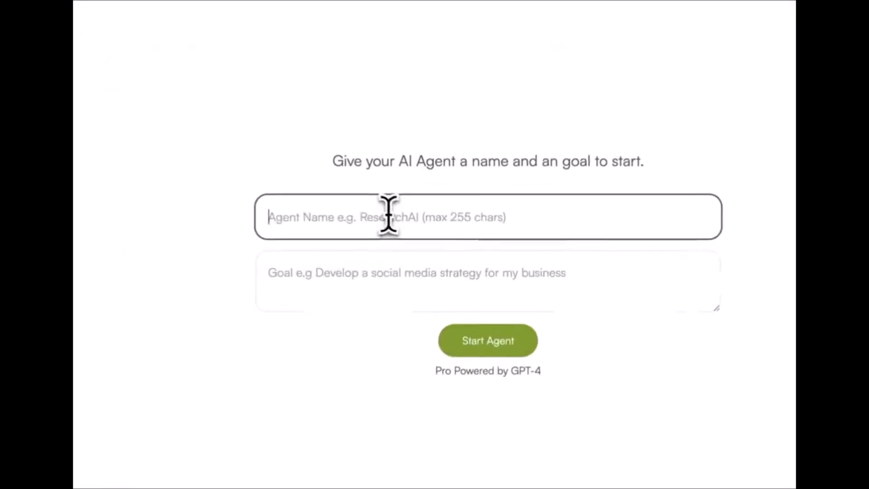
pyautogui.write('TeacherAI')
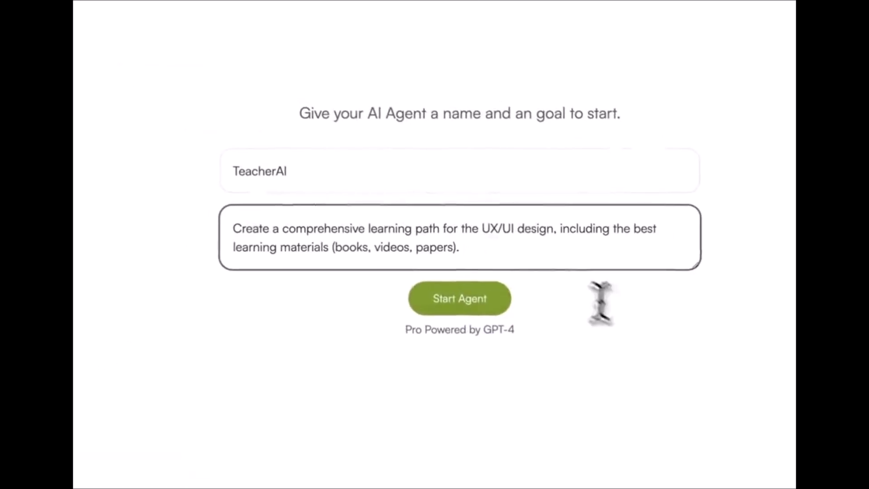
# - Start the TeacherAI agent and open the BlogwriterAI agent
pyautogui.moveTo(462, 249); pyautogui.dragTo(151, 244)
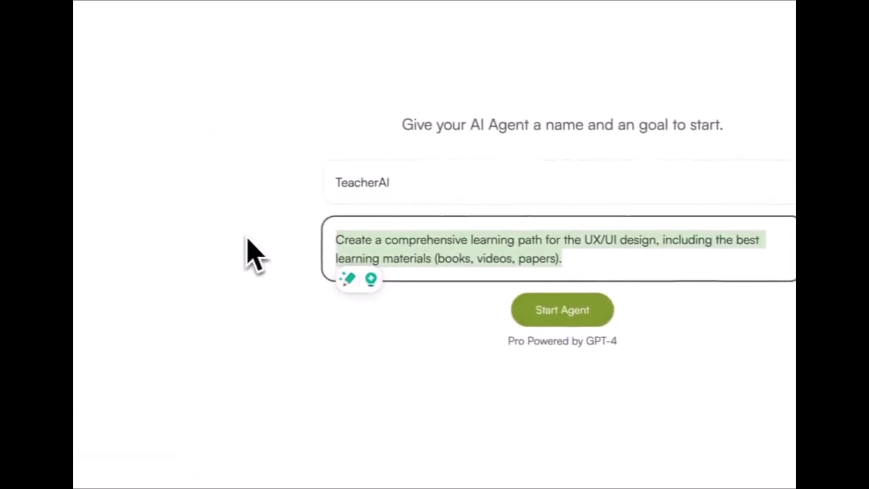
pyautogui.click(247, 238)
pyautogui.click(565, 304)
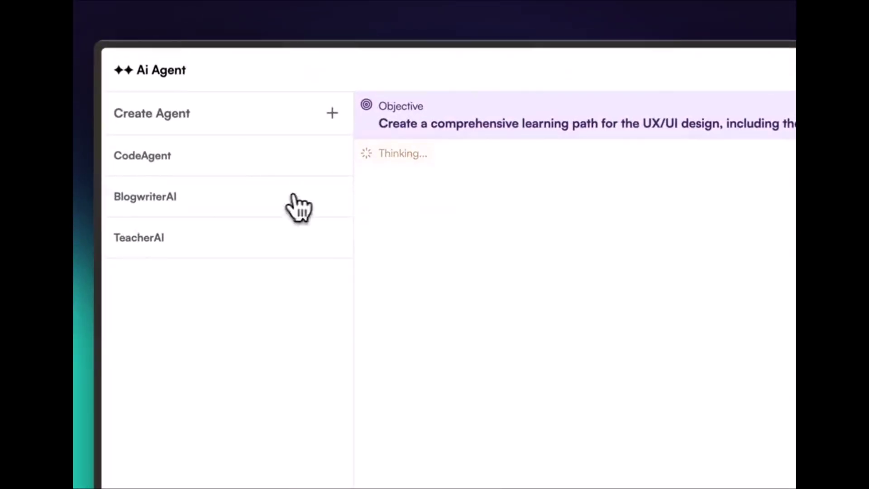
pyautogui.click(217, 124)
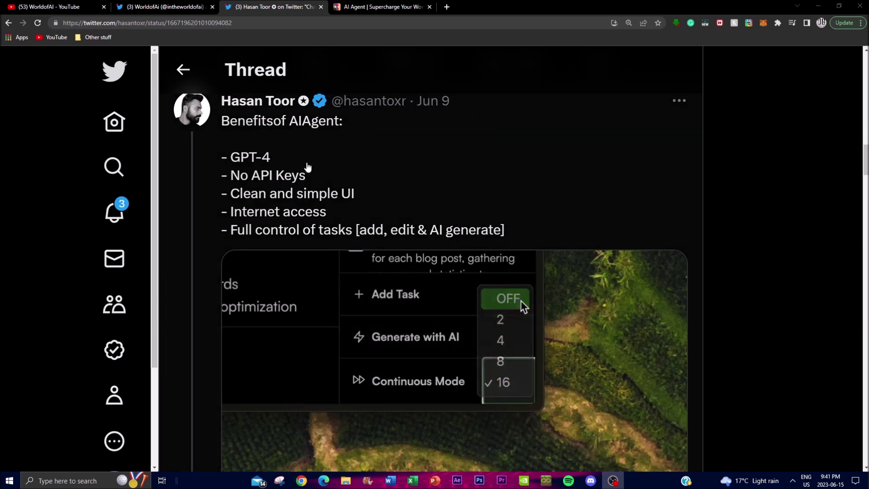
# - Look at the AI Agent website, check the AIAgent benefits in the Twitter thread, and return to the website
pyautogui.hotkey('ctrl', 'Tab')
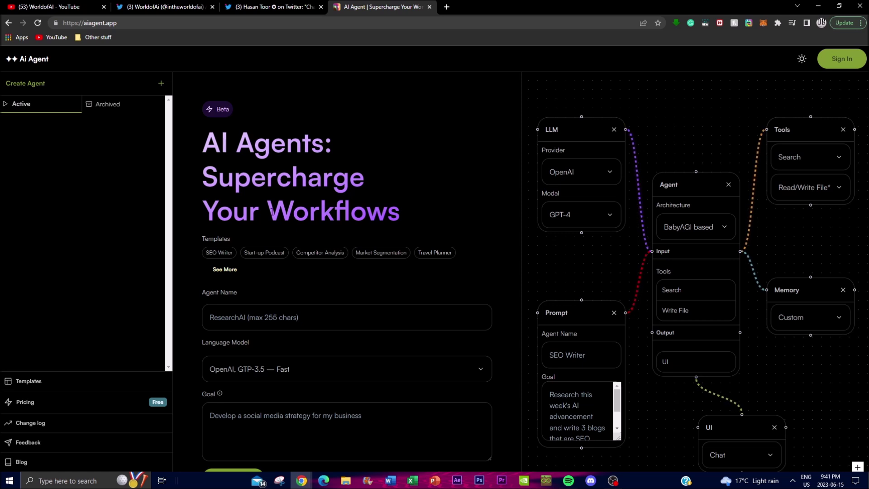
pyautogui.click(265, 7)
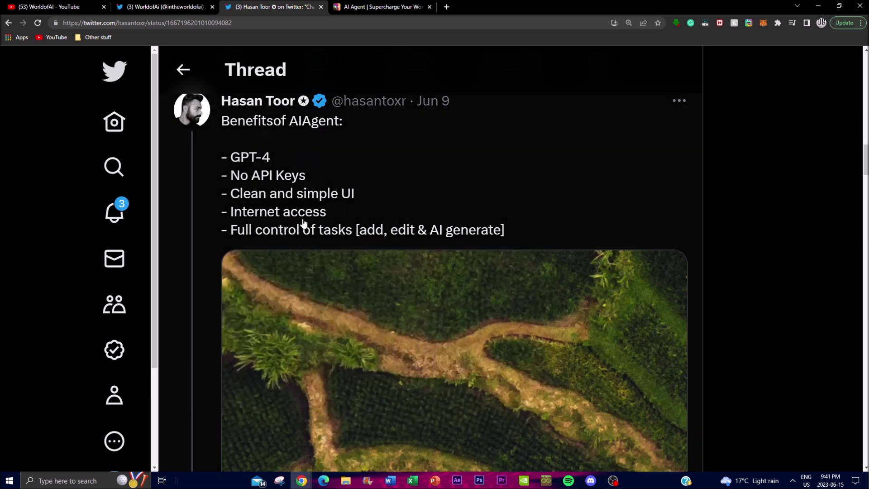
pyautogui.click(354, 6)
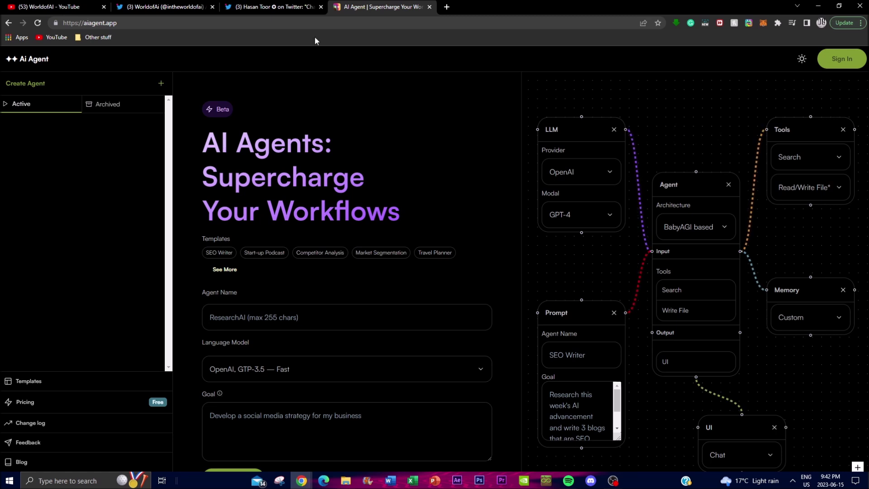
# - Recheck the AIAgent benefits in the Twitter thread, and open the AI Agent website's pricing page to survey the available plans
pyautogui.click(276, 6)
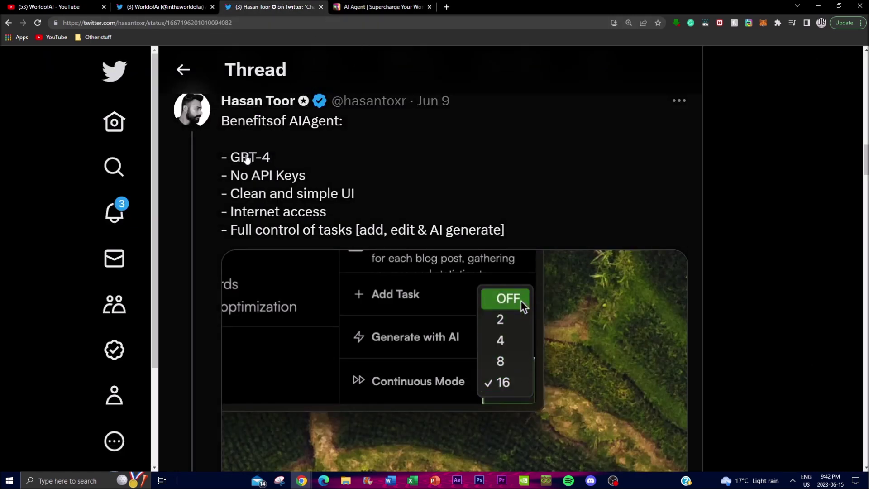
pyautogui.click(400, 6)
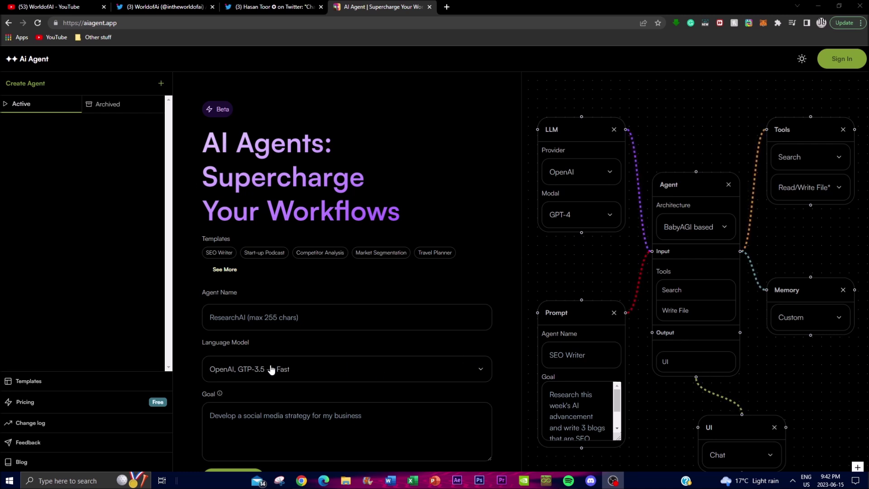
pyautogui.click(39, 406)
pyautogui.scroll(-5, 304, 300)
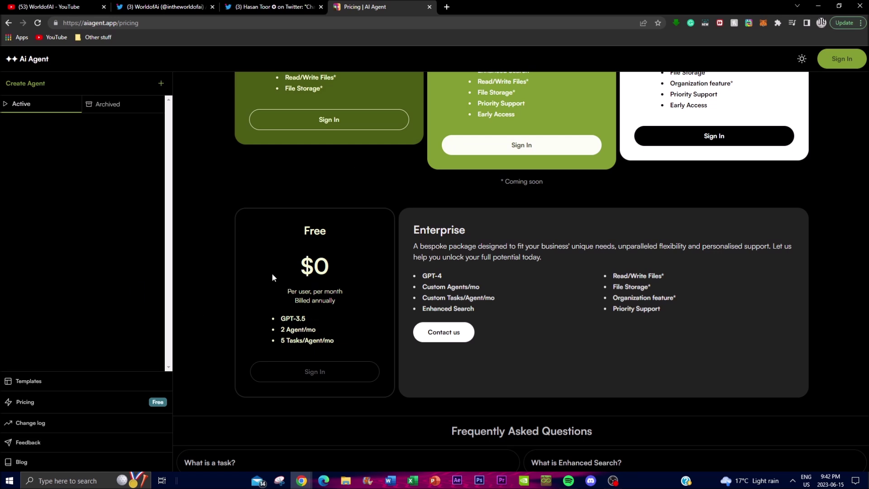
pyautogui.scroll(6, 836, 312)
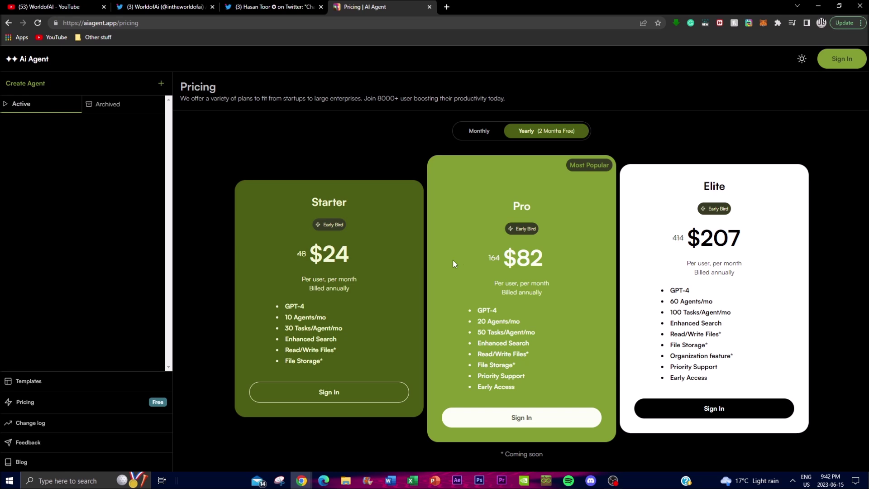
# - Examine the Starter, Pro and Elite plan features, along with the FAQ and testimonials on the pricing page
pyautogui.scroll(-3, 458, 259)
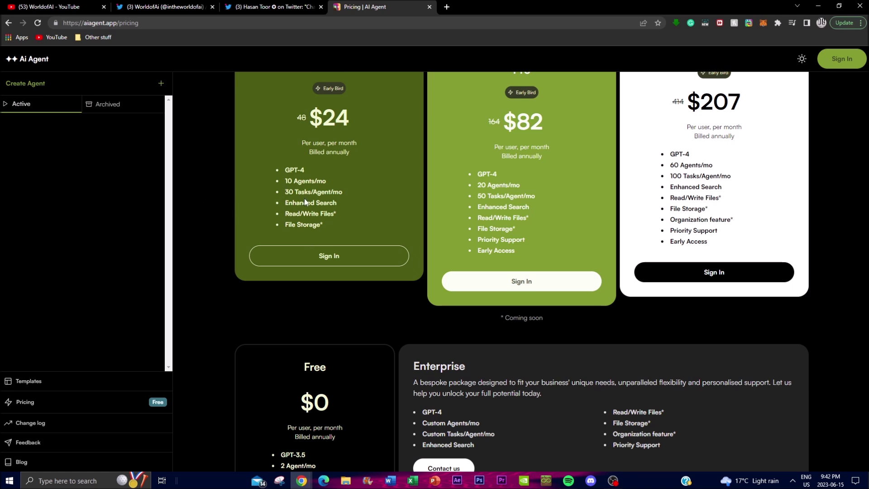
pyautogui.scroll(-1, 363, 186)
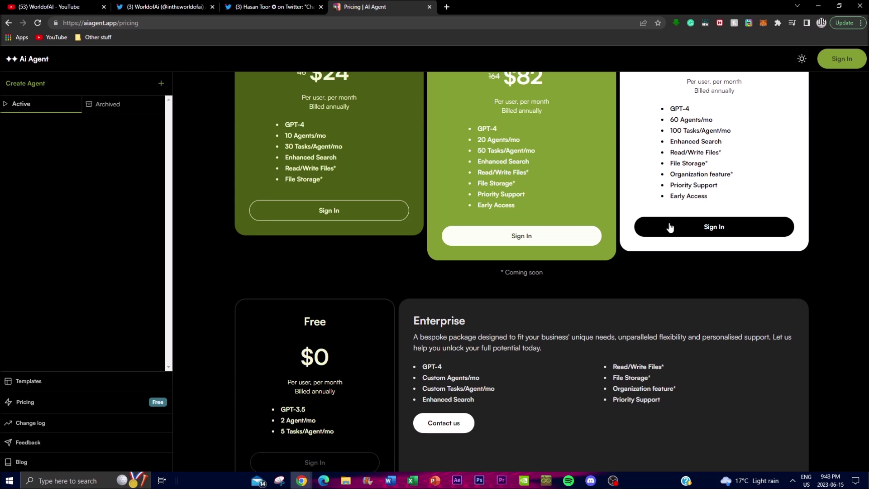
pyautogui.scroll(-5, 525, 186)
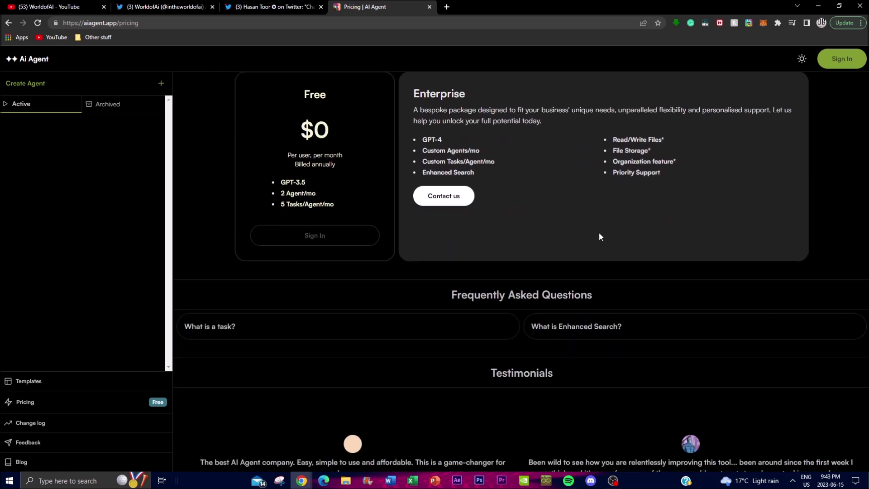
pyautogui.scroll(-4, 376, 222)
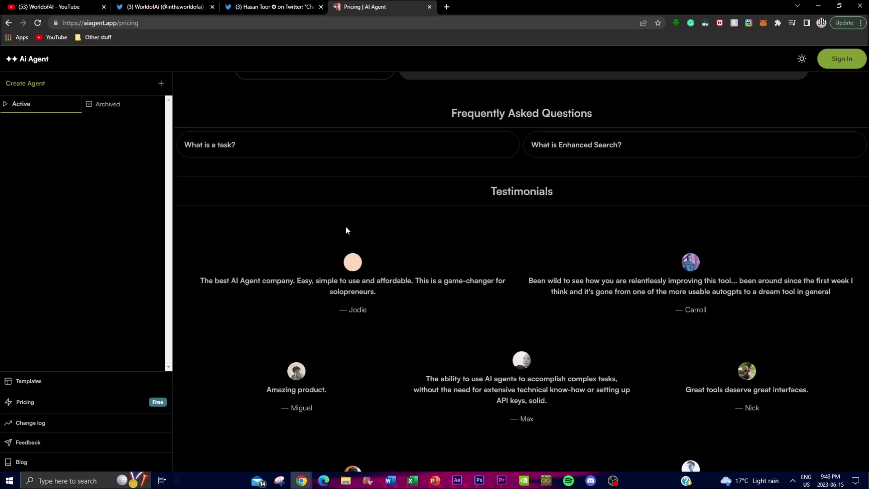
pyautogui.scroll(10, 369, 240)
pyautogui.scroll(-3, 412, 260)
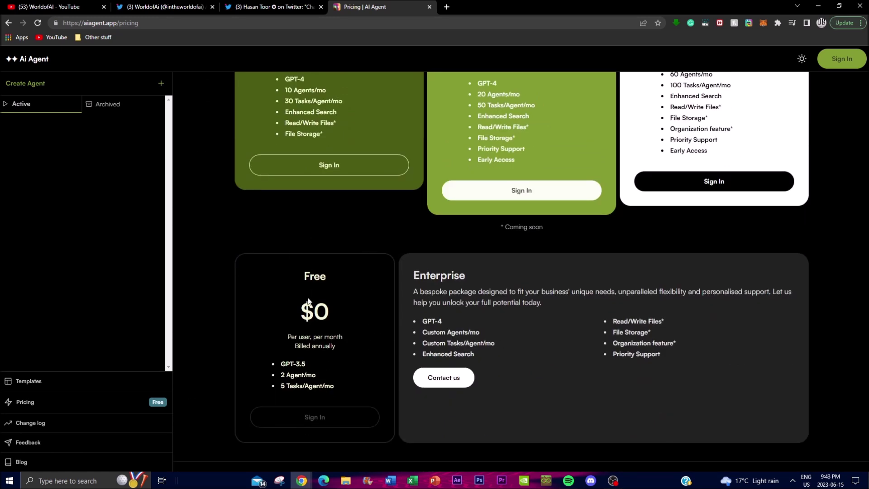
# - Compare the Free and Enterprise plans with the Starter plan, highlighting the GPT model offered in the Free and Starter plans
pyautogui.moveTo(400, 337); pyautogui.dragTo(681, 345)
pyautogui.click(683, 356)
pyautogui.scroll(4, 417, 301)
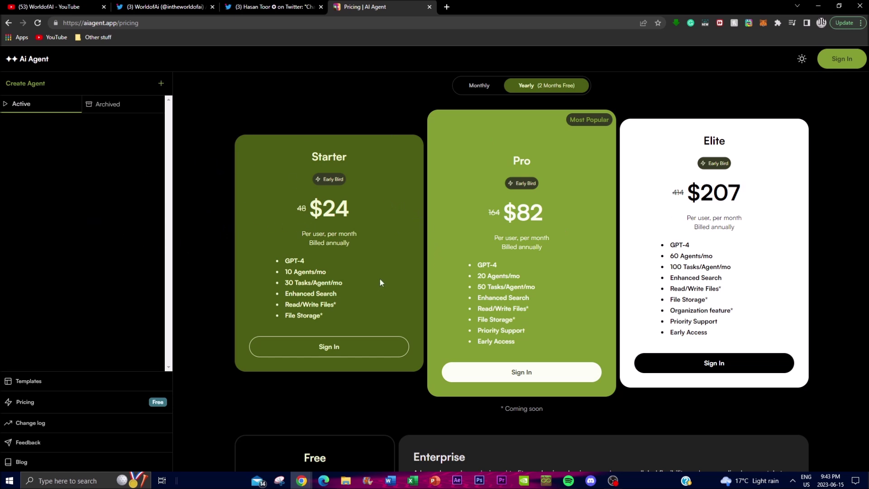
pyautogui.scroll(-4, 380, 282)
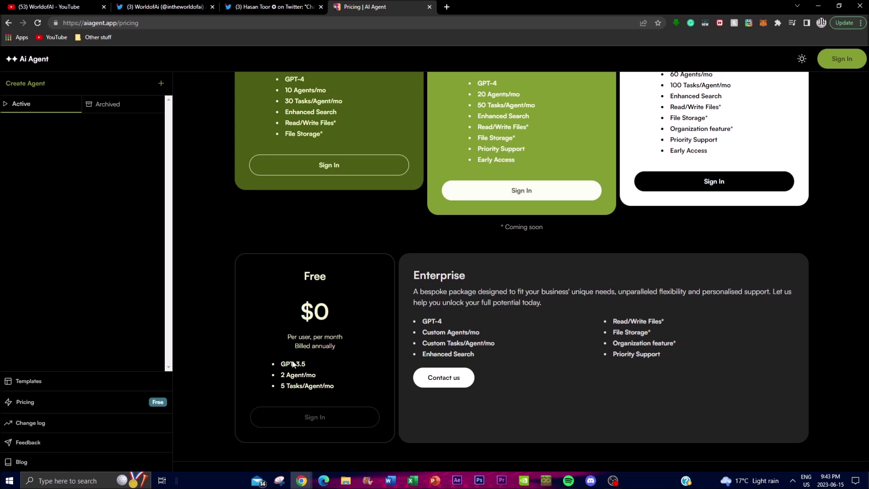
pyautogui.moveTo(280, 363); pyautogui.dragTo(306, 364)
pyautogui.scroll(3, 294, 361)
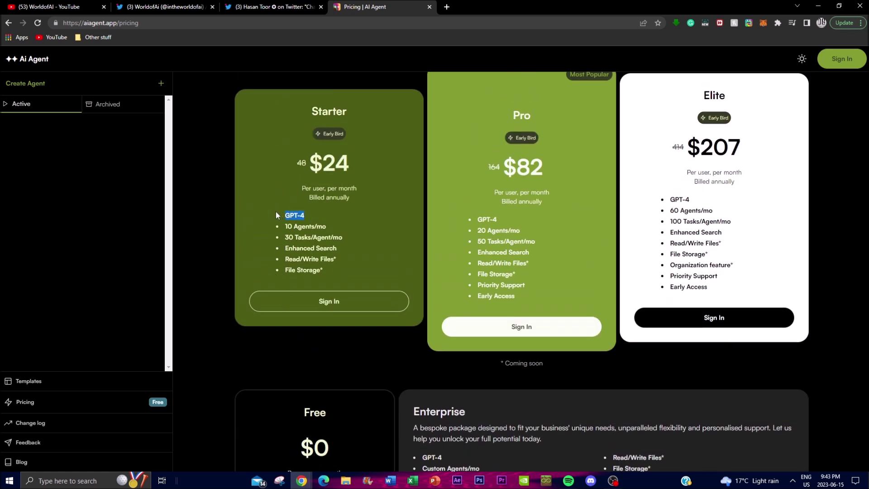
pyautogui.click(292, 148)
pyautogui.scroll(-5, 330, 173)
pyautogui.moveTo(307, 273); pyautogui.dragTo(291, 272)
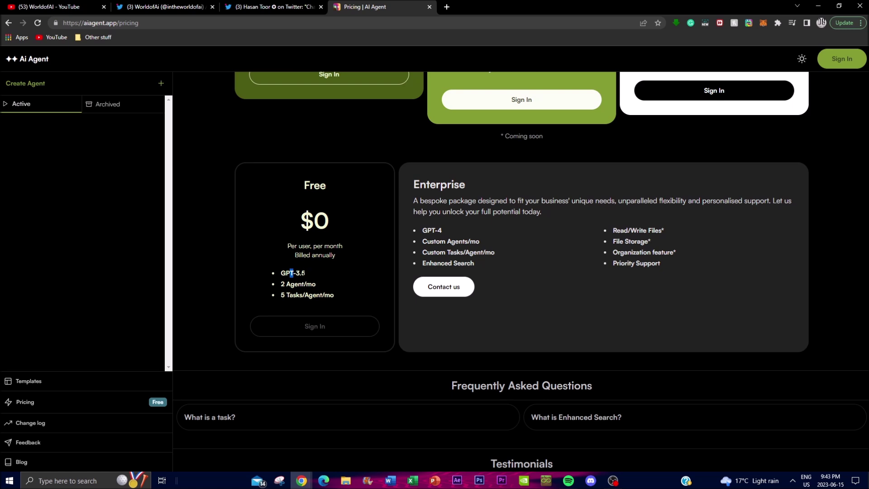
pyautogui.click(399, 287)
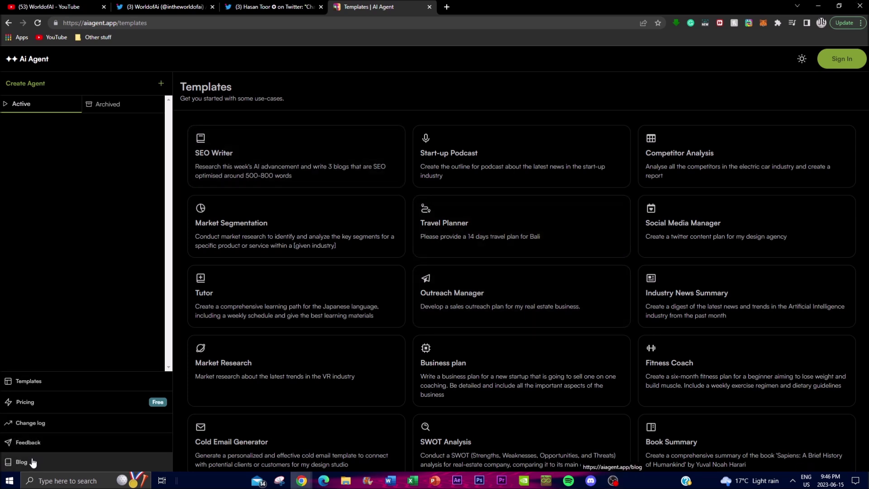
# - Browse the articles on the website's blog and open the feedback page
pyautogui.click(18, 461)
pyautogui.scroll(-6, 469, 210)
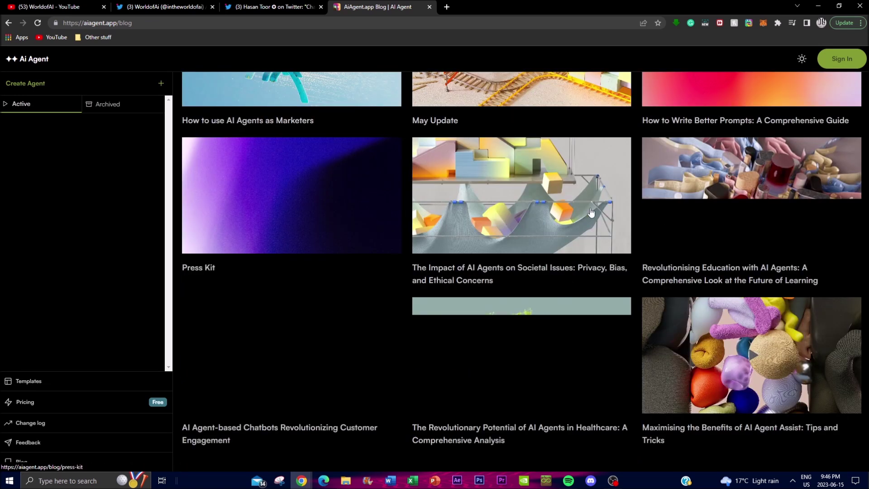
pyautogui.scroll(6, 487, 240)
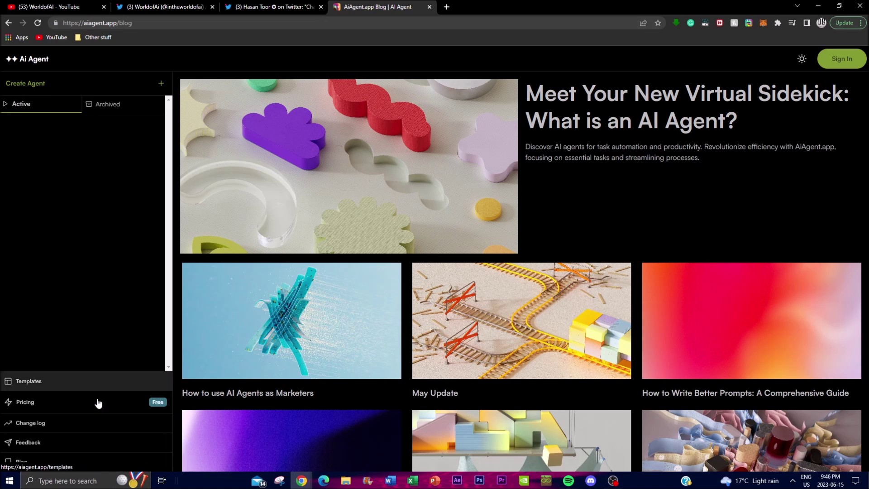
pyautogui.click(58, 447)
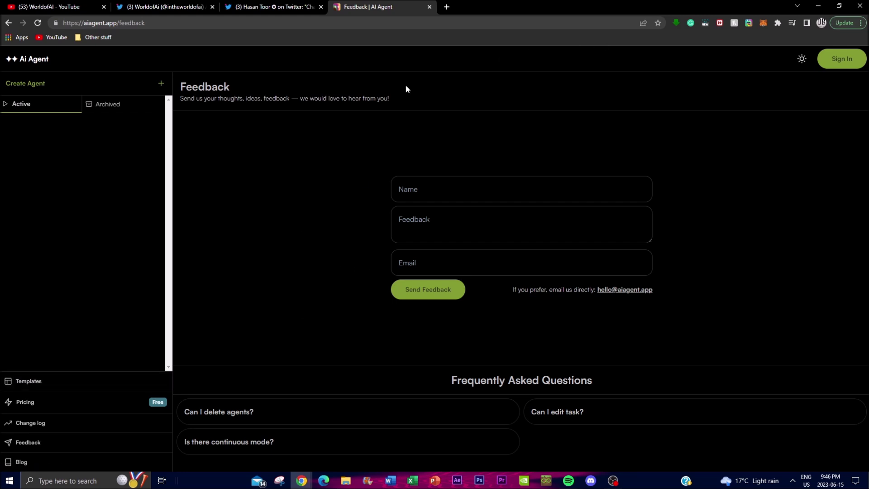
# - Open the change log and read the Jun 14, 2023 entry, highlighting the text about the token limit
pyautogui.click(27, 431)
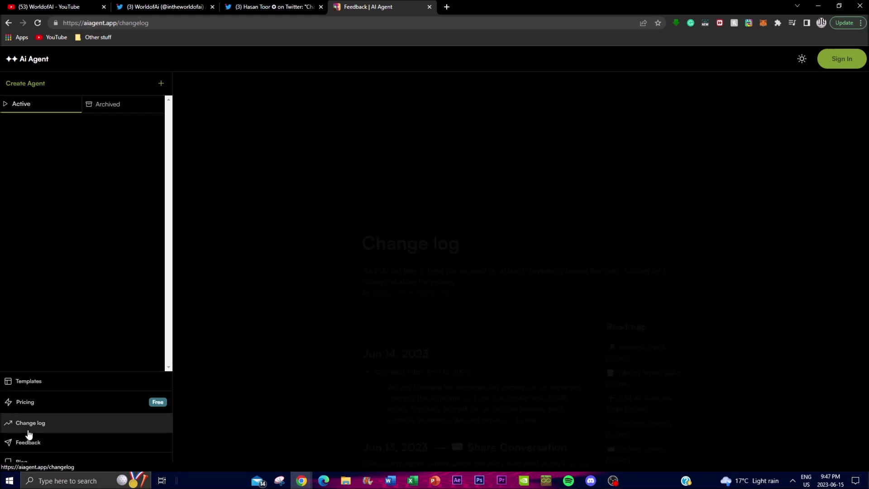
pyautogui.scroll(-4, 256, 299)
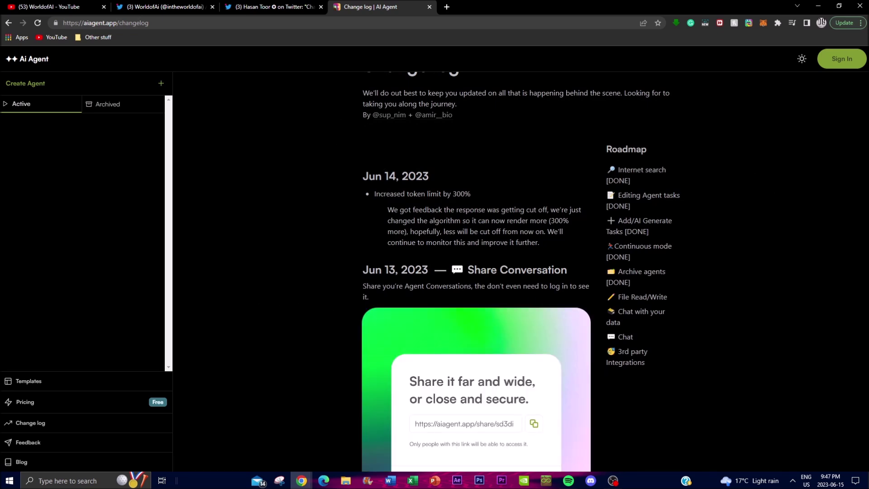
pyautogui.scroll(-1, 402, 257)
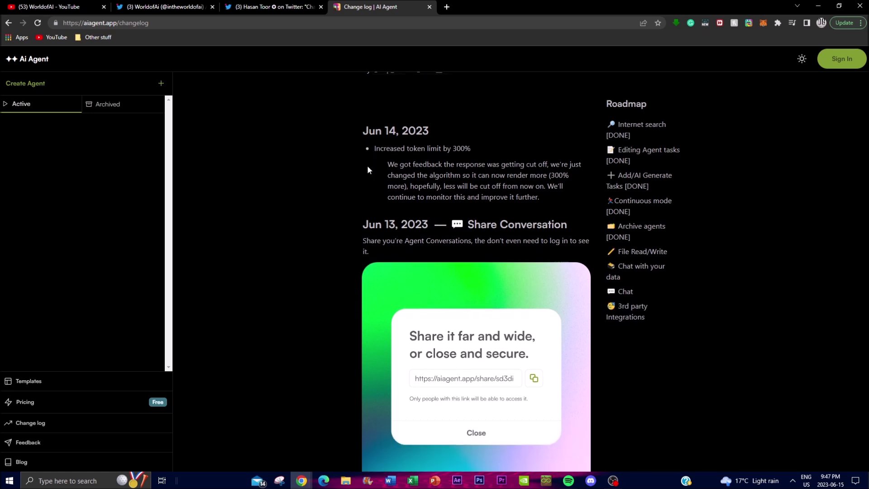
pyautogui.moveTo(388, 164); pyautogui.dragTo(455, 164)
pyautogui.moveTo(374, 149); pyautogui.dragTo(425, 148)
pyautogui.click(435, 152)
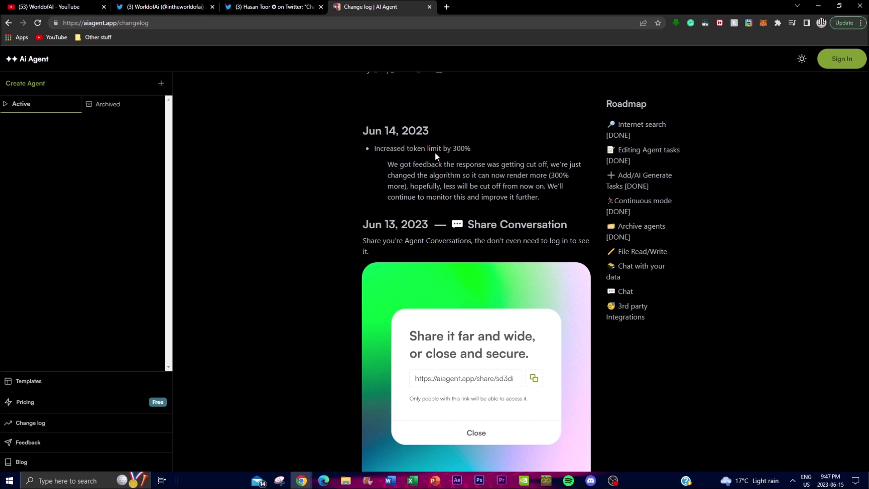
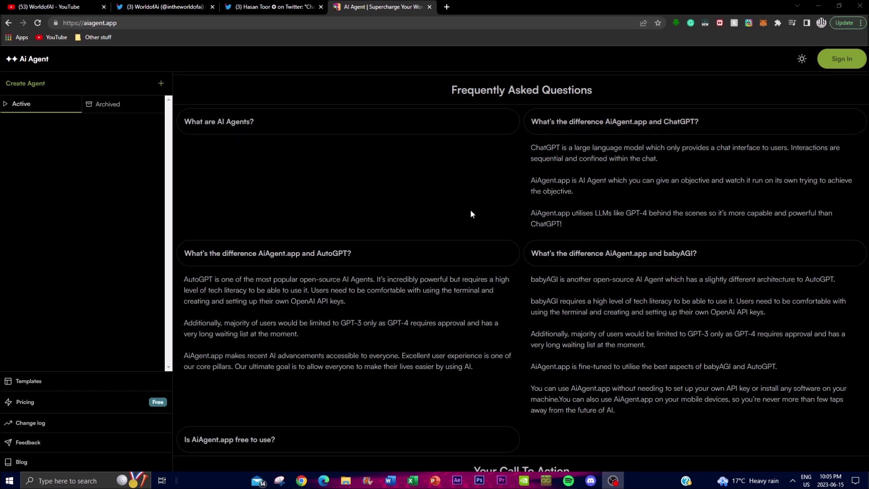
# - Look through the frequently asked questions and testimonials on the website's home page
pyautogui.scroll(-10, 473, 204)
pyautogui.scroll(6, 507, 287)
pyautogui.scroll(6, 508, 290)
pyautogui.scroll(-1, 410, 305)
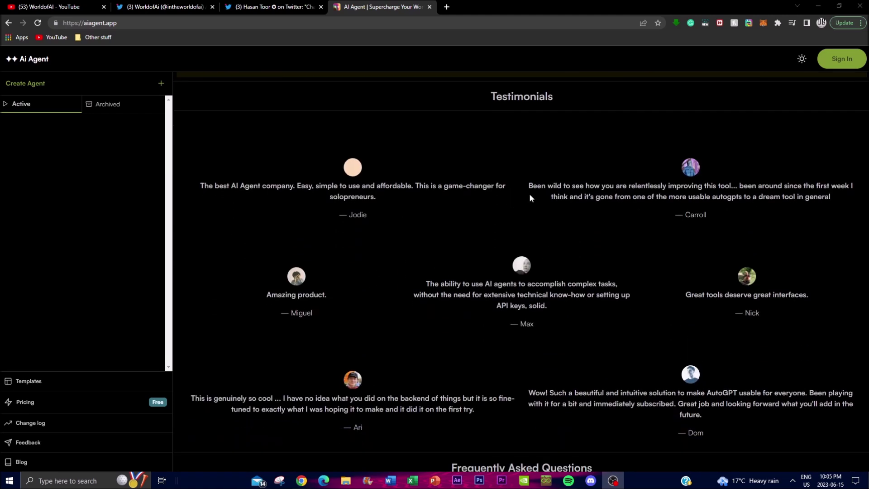
# - Review the home page's Benefits section, from the coming-soon file and third-party features up to AI Ensemble and GPT-4 for all
pyautogui.scroll(7, 497, 349)
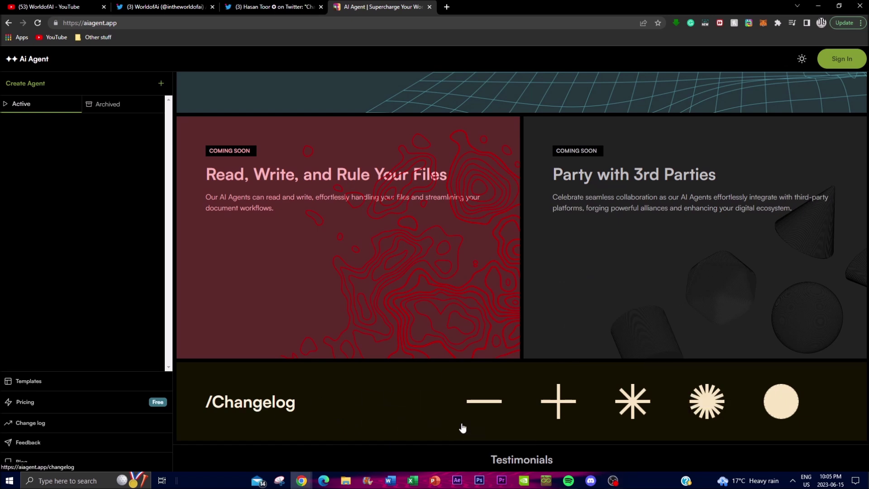
pyautogui.scroll(3, 276, 244)
pyautogui.scroll(4, 406, 260)
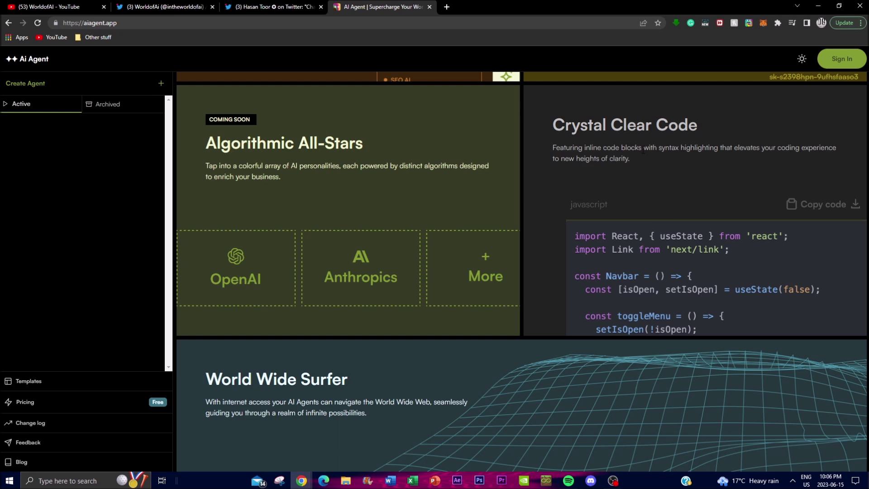
pyautogui.scroll(5, 575, 270)
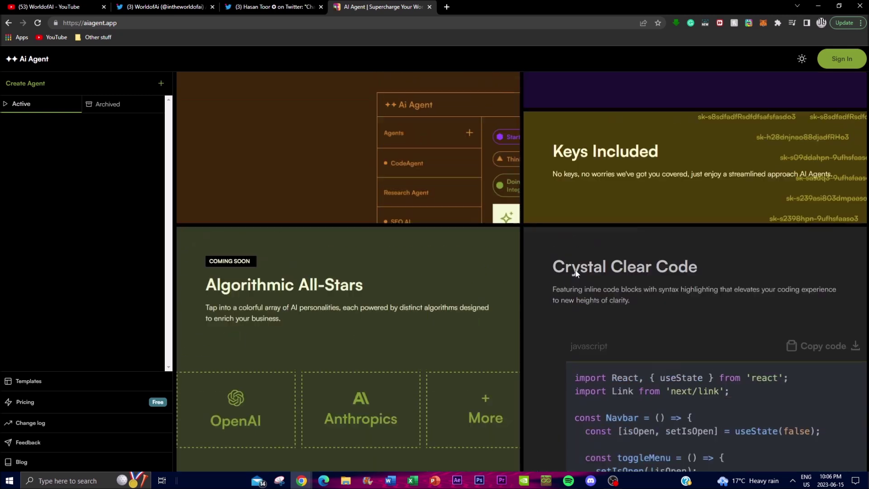
pyautogui.scroll(3, 581, 247)
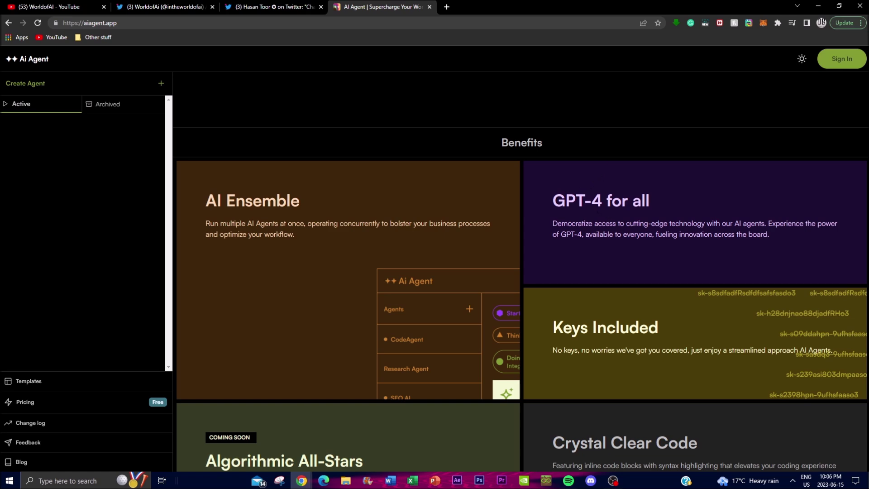
# - Review the How Does it Work section and the workflow diagram on the home page, and sign in to the website
pyautogui.scroll(7, 604, 225)
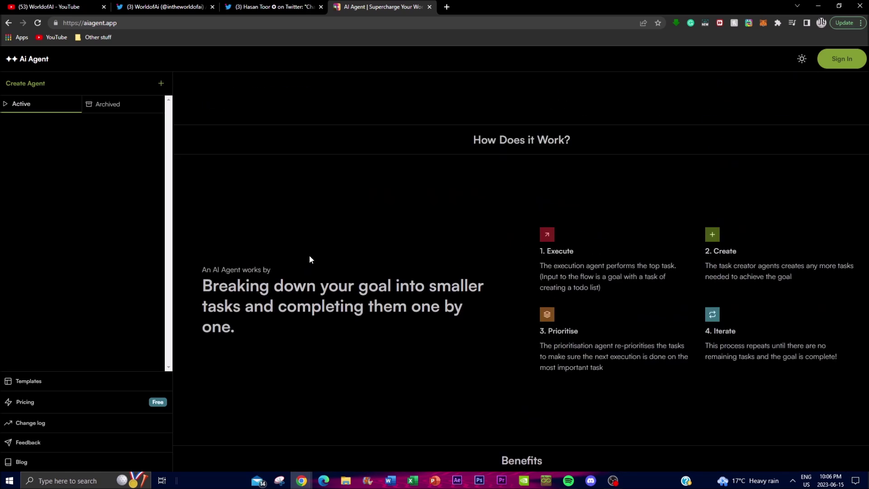
pyautogui.scroll(12, 310, 259)
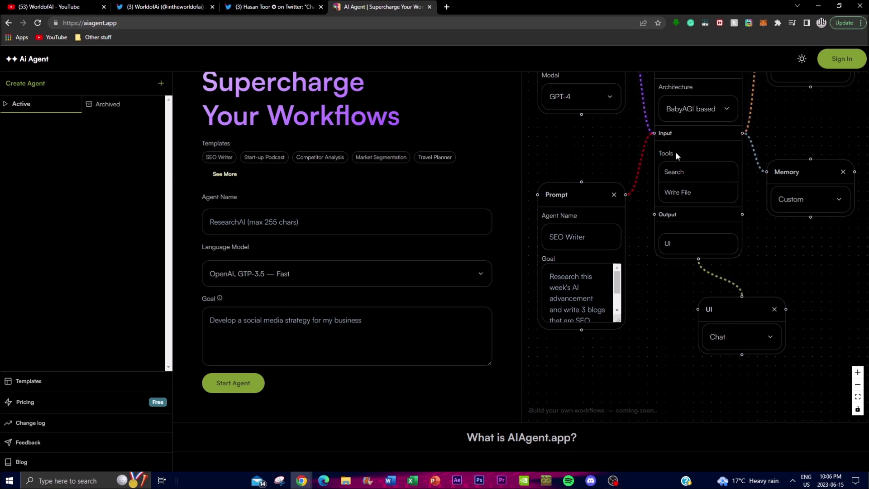
pyautogui.scroll(1, 675, 151)
pyautogui.click(821, 57)
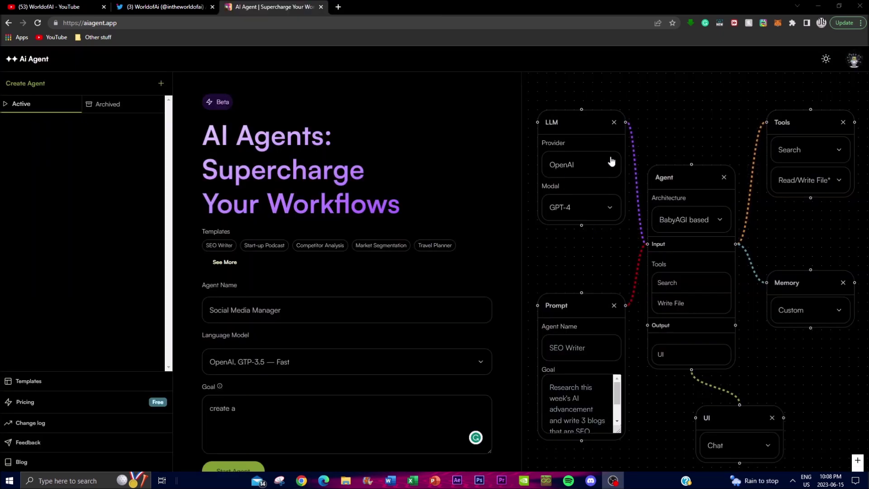
# - Look through the provider and model options of the LLM node in the workflow diagram, picking OpenAI as provider
pyautogui.click(584, 165)
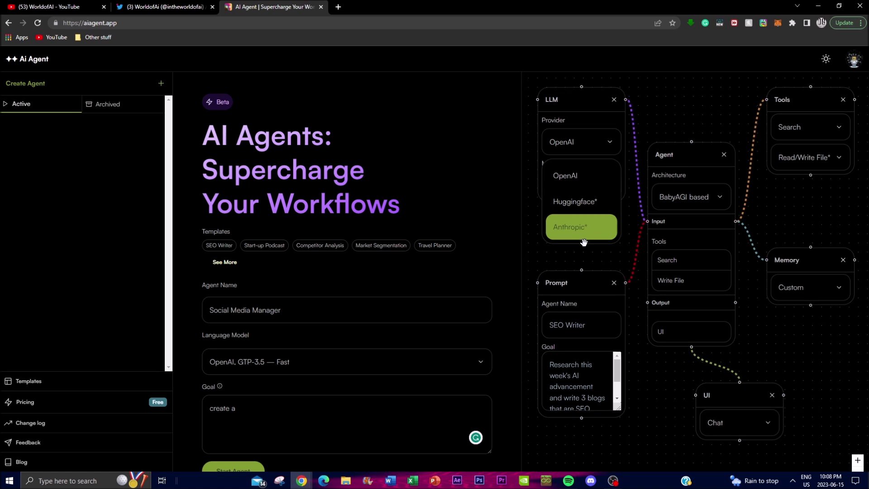
pyautogui.click(573, 180)
pyautogui.click(573, 180)
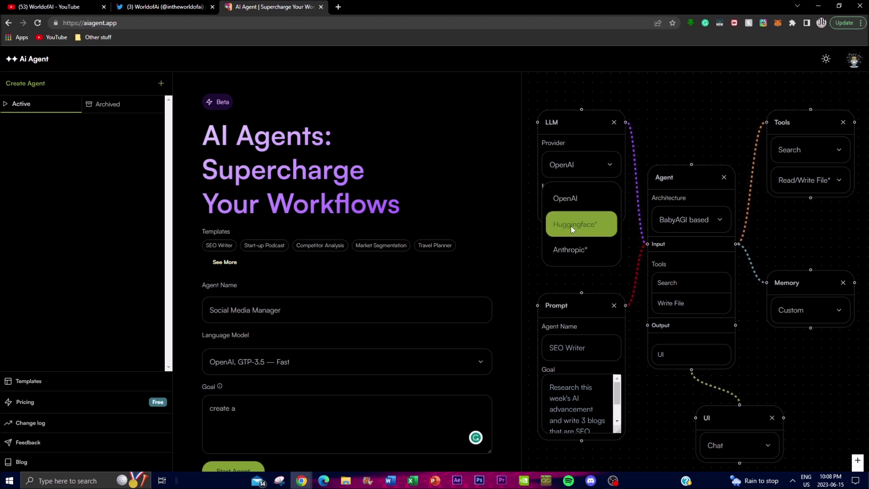
pyautogui.click(565, 199)
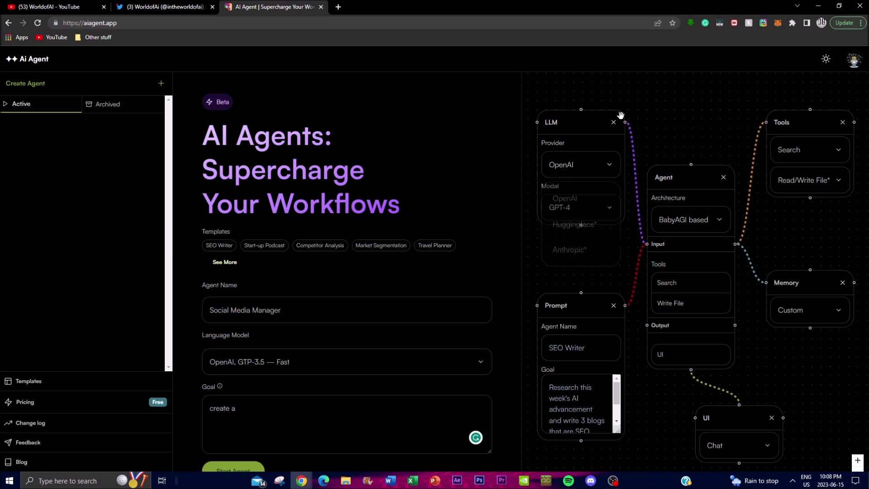
pyautogui.click(559, 217)
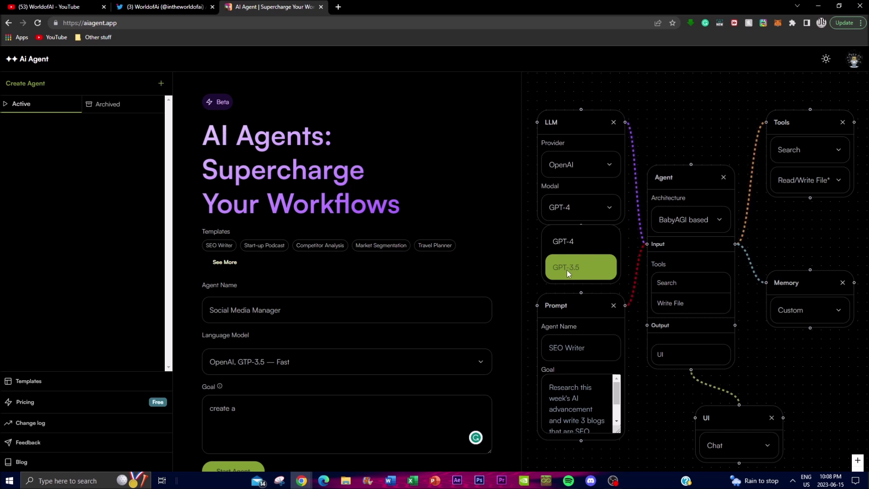
pyautogui.moveTo(566, 269); pyautogui.dragTo(574, 270)
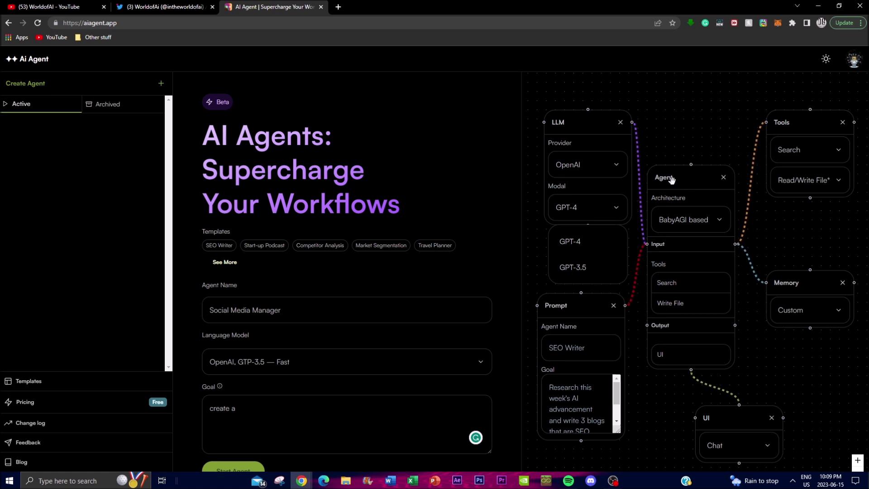
# - Examine the Agent node's architecture choices, pick BabyAGI based, and look at the Prompt node's agent name
pyautogui.click(683, 220)
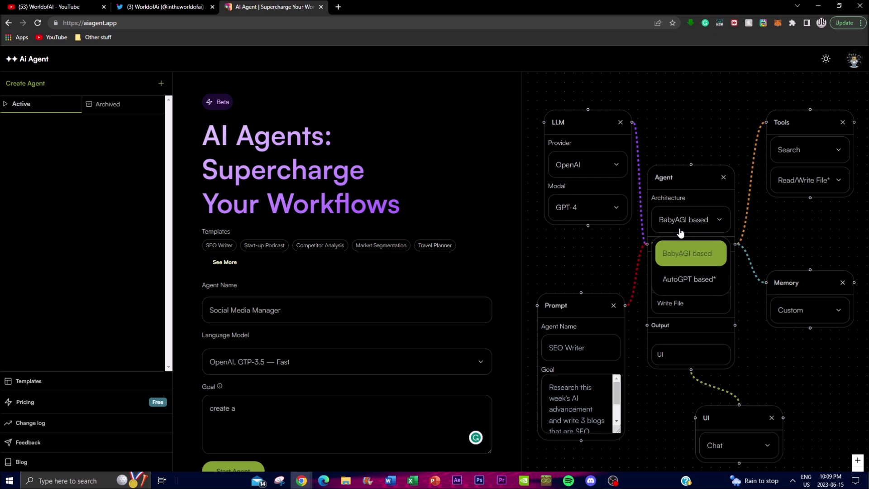
pyautogui.click(691, 264)
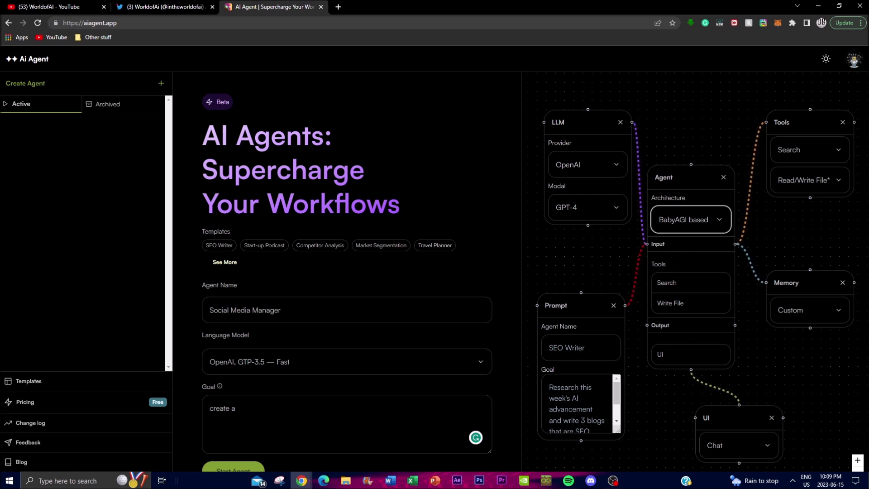
pyautogui.click(581, 348)
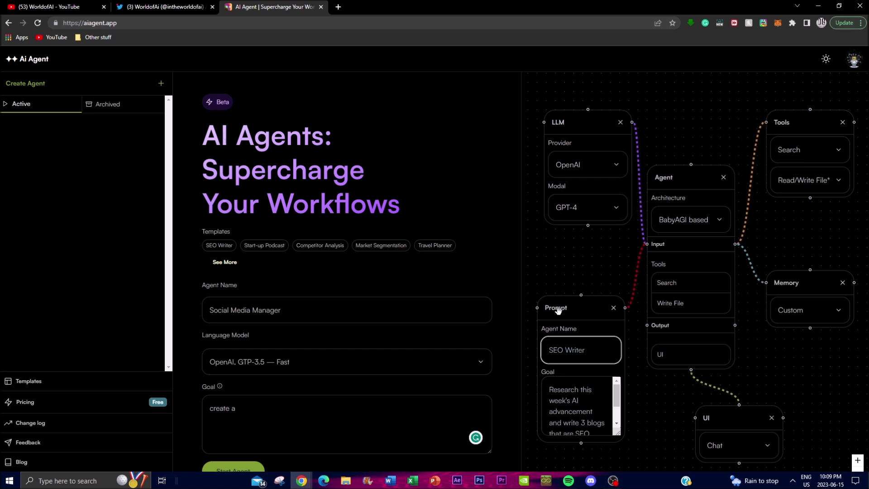
# - Look through the choices in the Memory and Tools nodes of the workflow diagram, down to the UI node
pyautogui.click(805, 306)
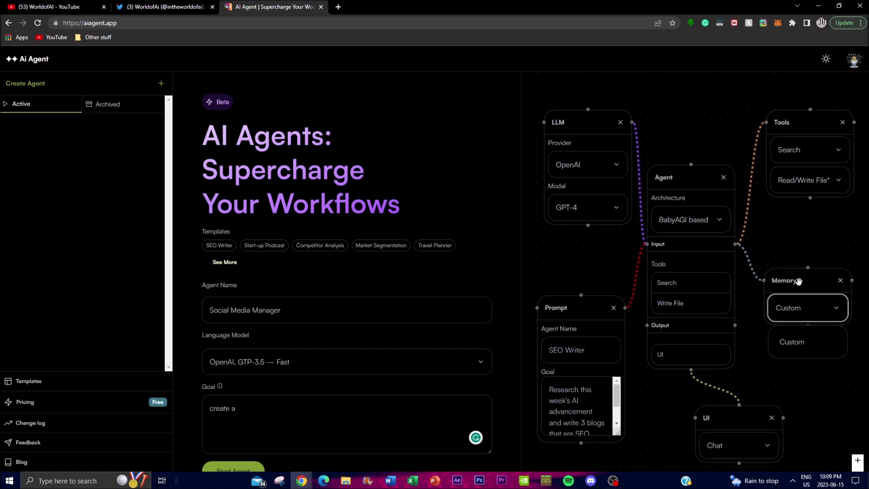
pyautogui.click(825, 307)
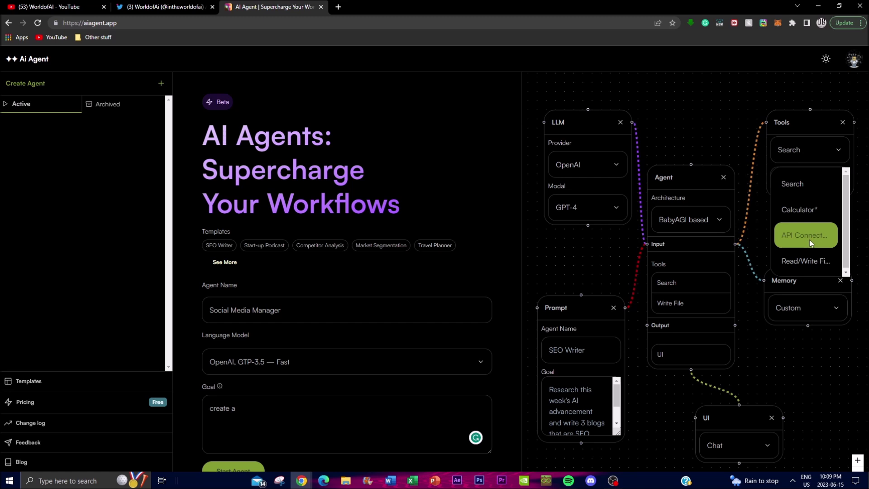
pyautogui.scroll(-1, 805, 256)
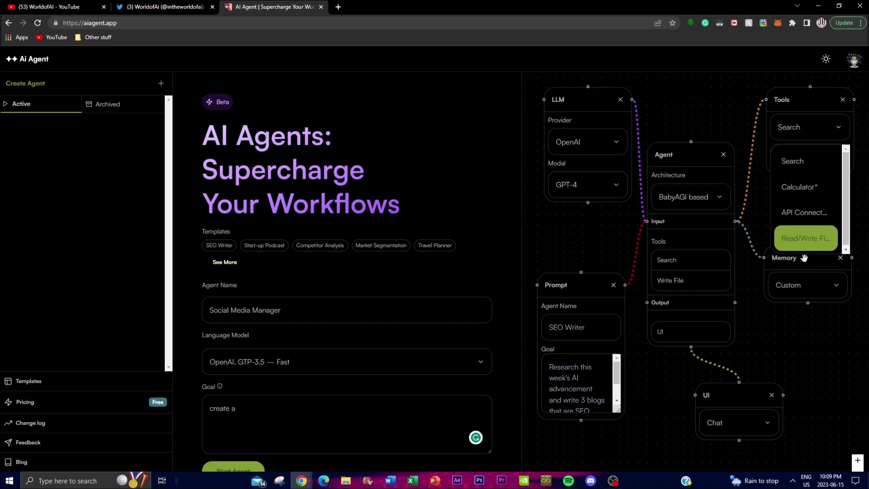
pyautogui.click(798, 144)
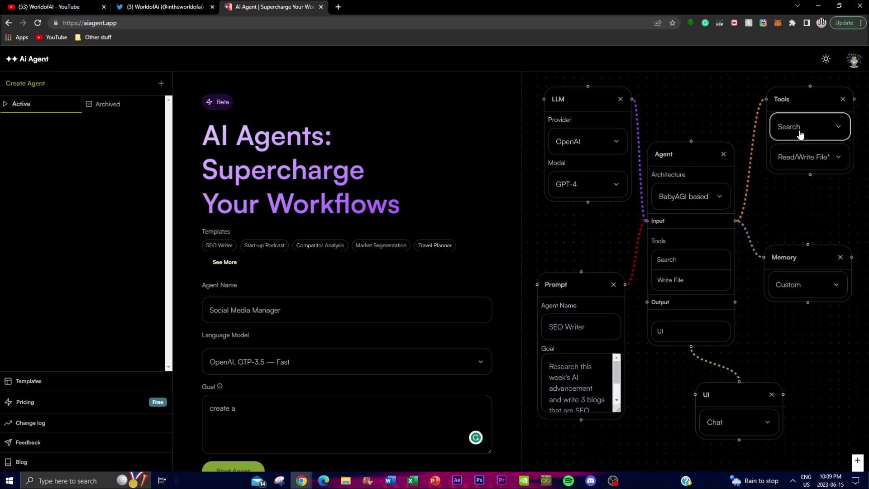
pyautogui.scroll(1, 790, 212)
pyautogui.scroll(-2, 785, 228)
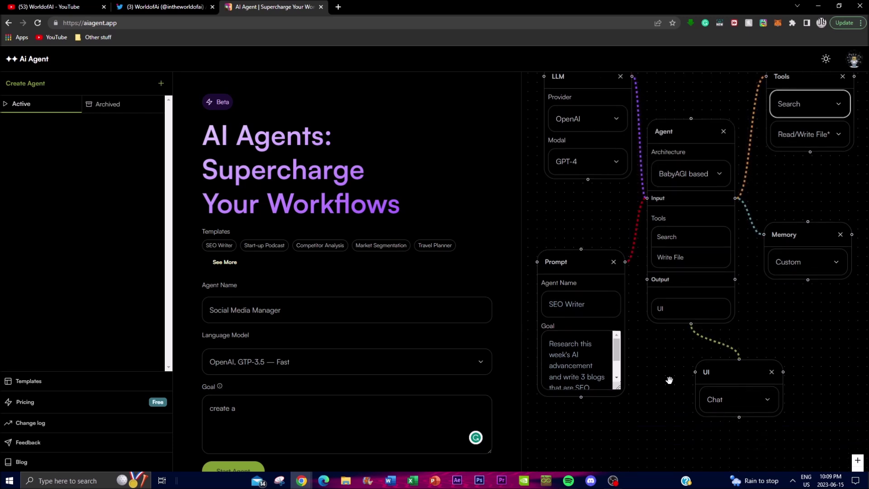
pyautogui.scroll(1, 675, 374)
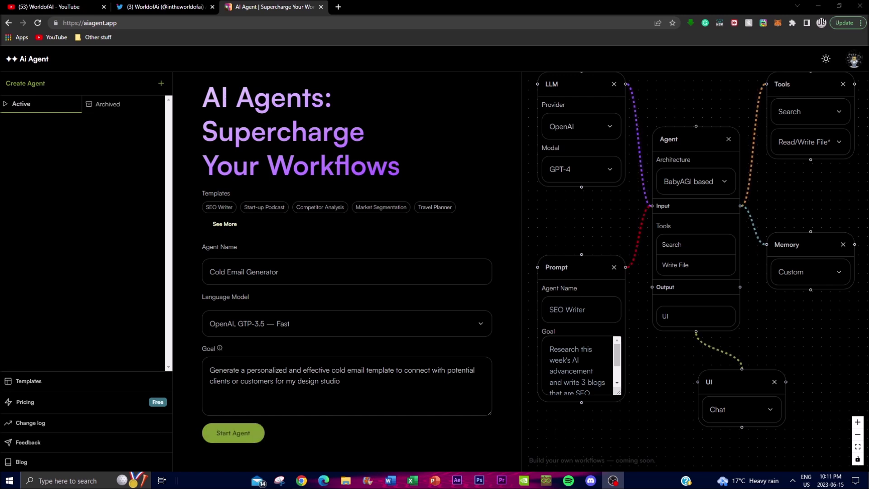
# - Start the Cold Email Generator agent with the goal of generating a personalized cold email template for the design studio
pyautogui.click(246, 437)
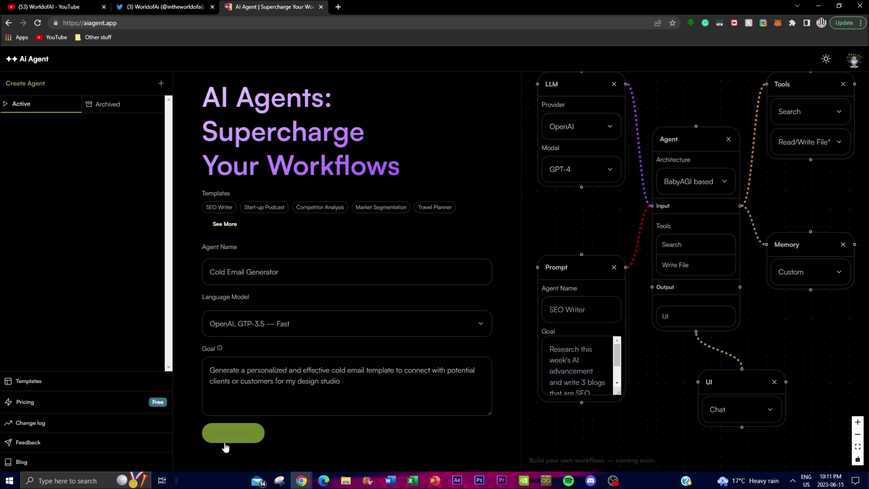
pyautogui.scroll(-2, 223, 371)
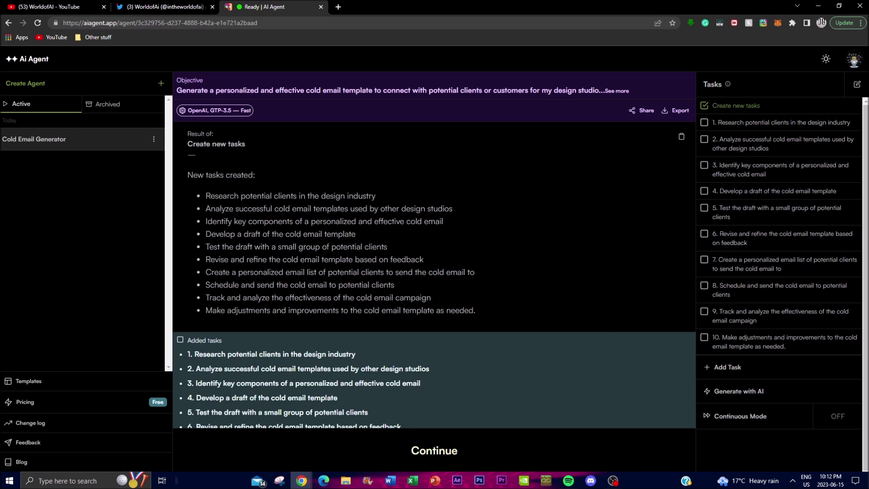
# - Review the agent's newly created tasks, highlighting the first two, and continue the run with the research on potential clients
pyautogui.scroll(-1, 740, 294)
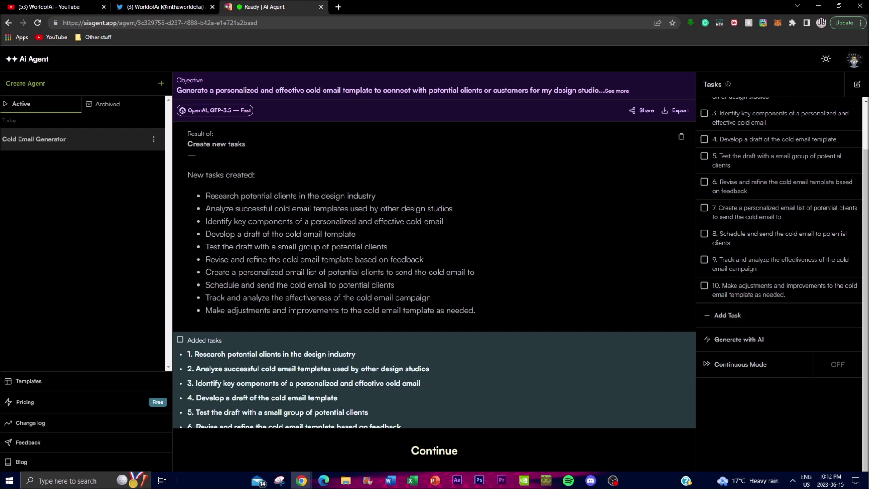
pyautogui.scroll(1, 724, 303)
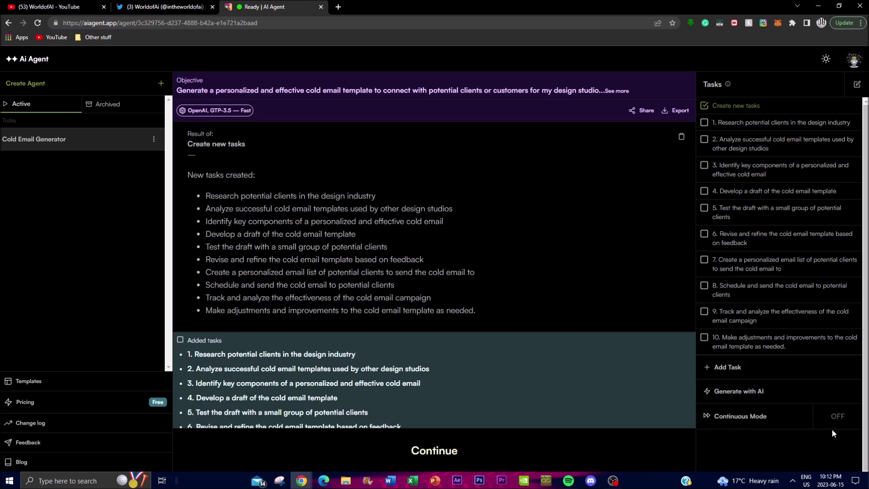
pyautogui.scroll(-1, 416, 344)
pyautogui.scroll(-3, 416, 344)
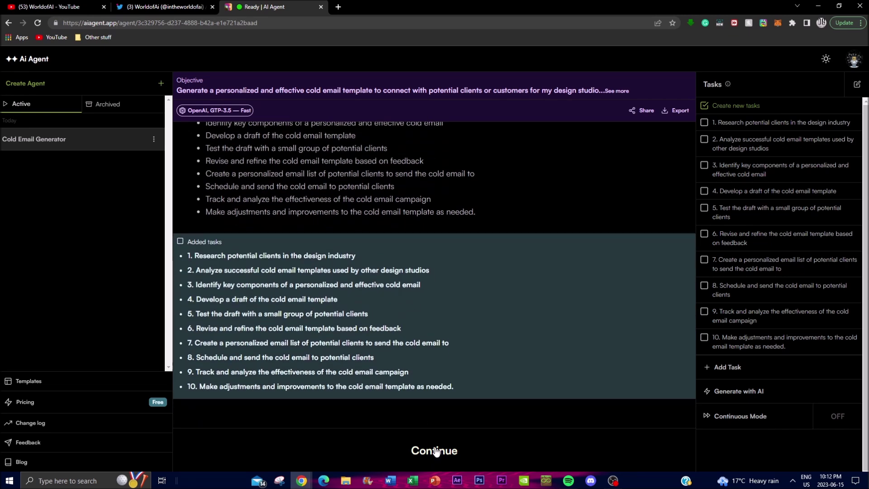
pyautogui.scroll(2, 435, 454)
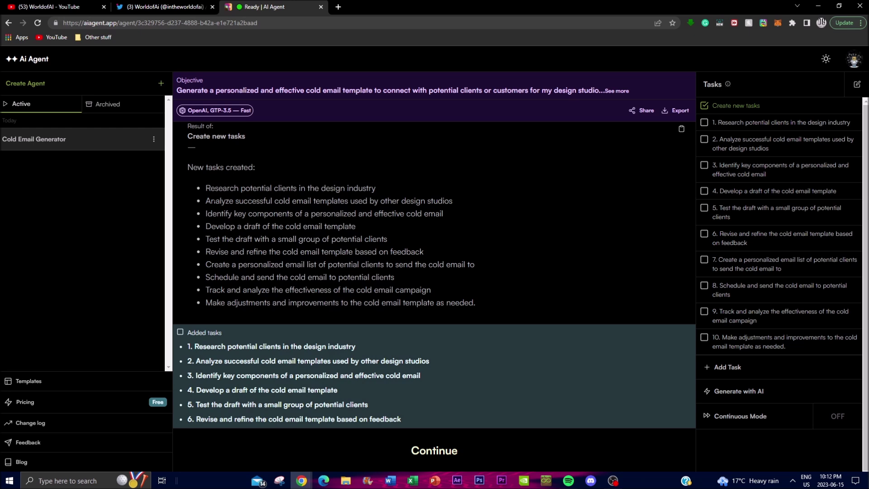
pyautogui.moveTo(218, 188); pyautogui.dragTo(331, 199)
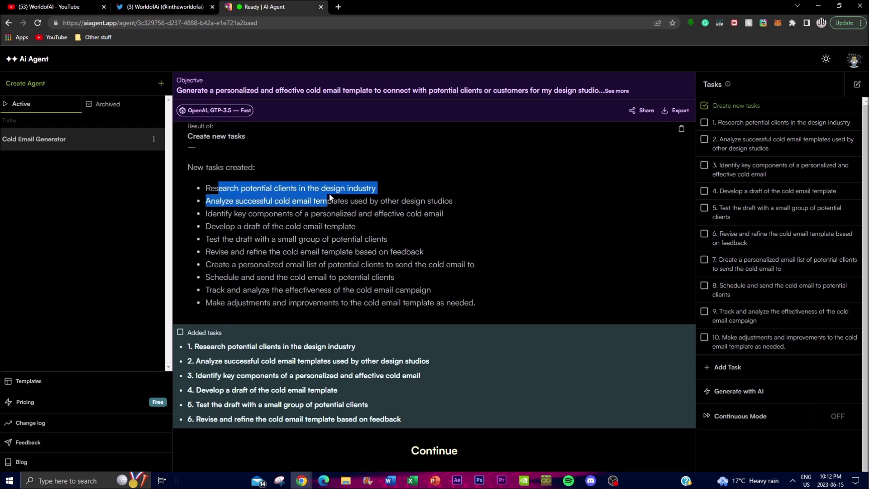
pyautogui.click(331, 200)
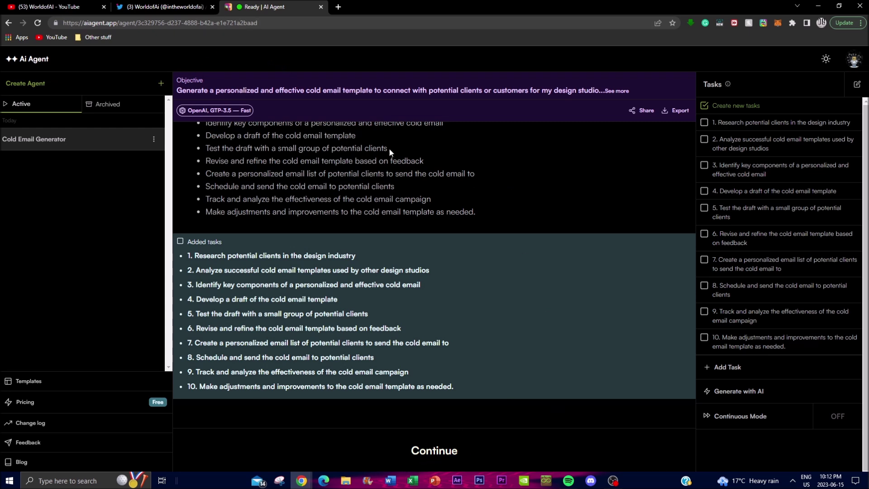
pyautogui.click(427, 450)
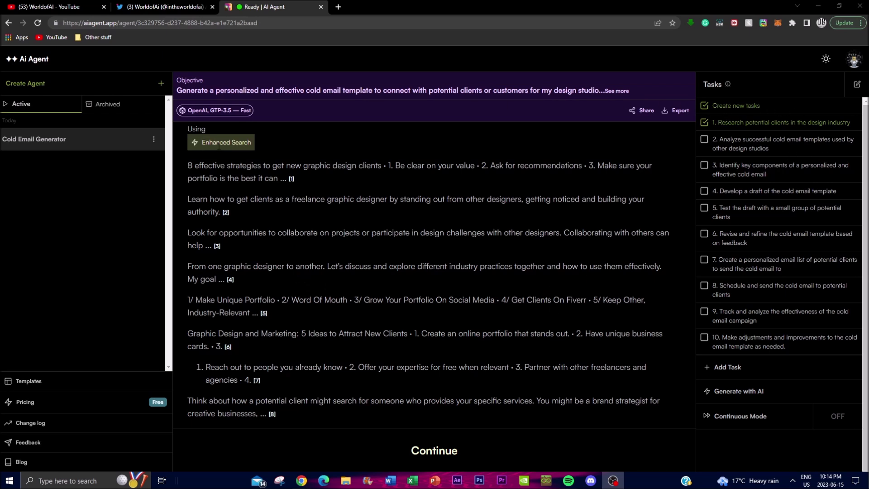
# - Read the search results for researching potential clients in the design industry, and continue the agent with its remaining tasks
pyautogui.scroll(-2, 311, 277)
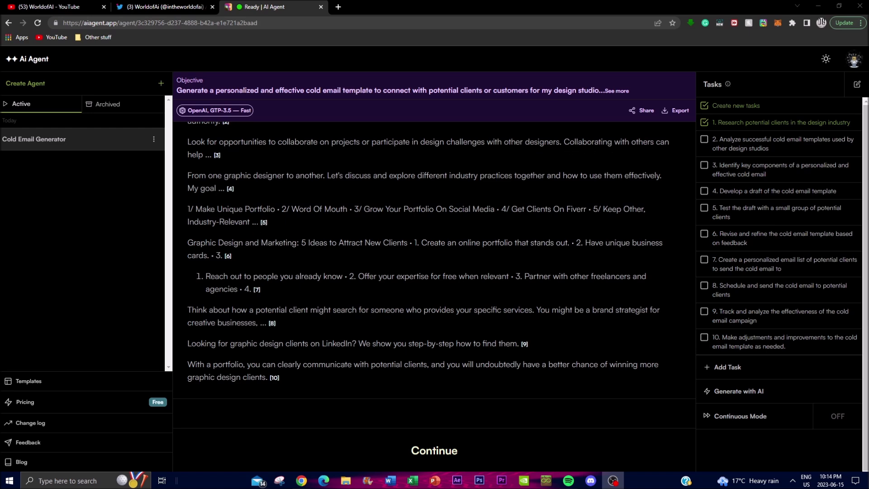
pyautogui.scroll(5, 226, 275)
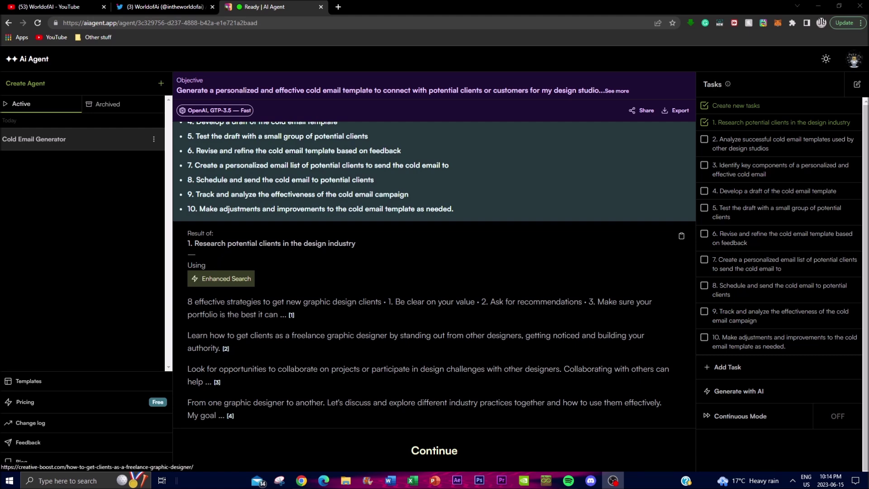
pyautogui.scroll(-5, 337, 345)
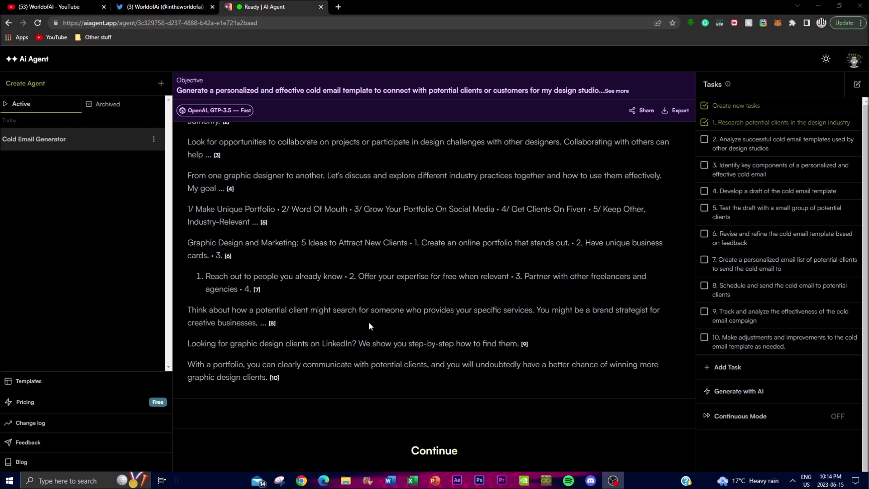
pyautogui.click(448, 450)
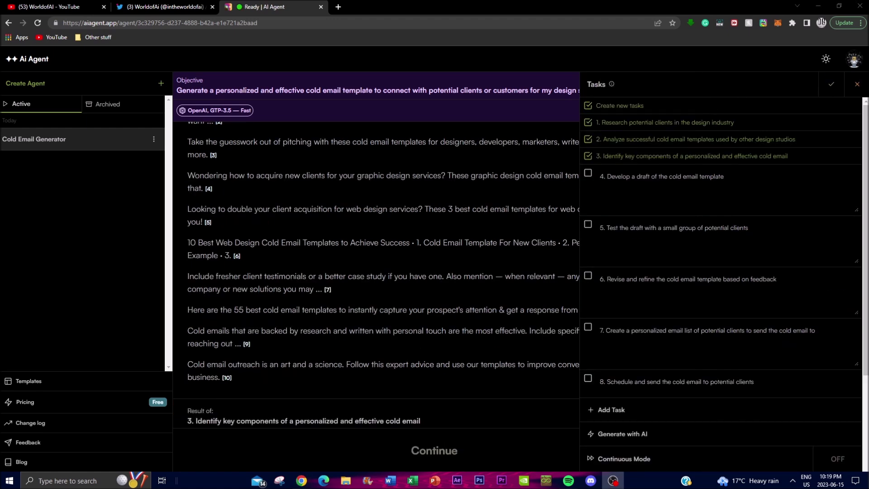
# - Look over the editable task list, placing the cursor in task 4 about developing a draft of the cold email template
pyautogui.click(713, 203)
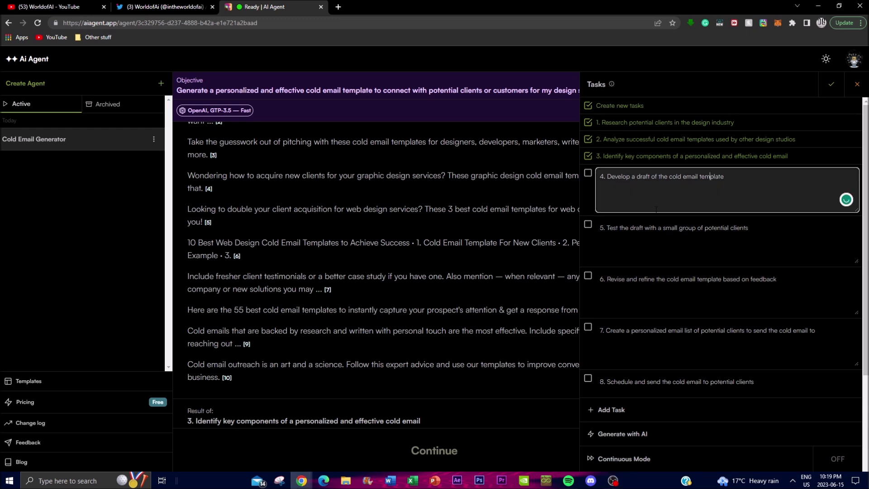
pyautogui.click(588, 176)
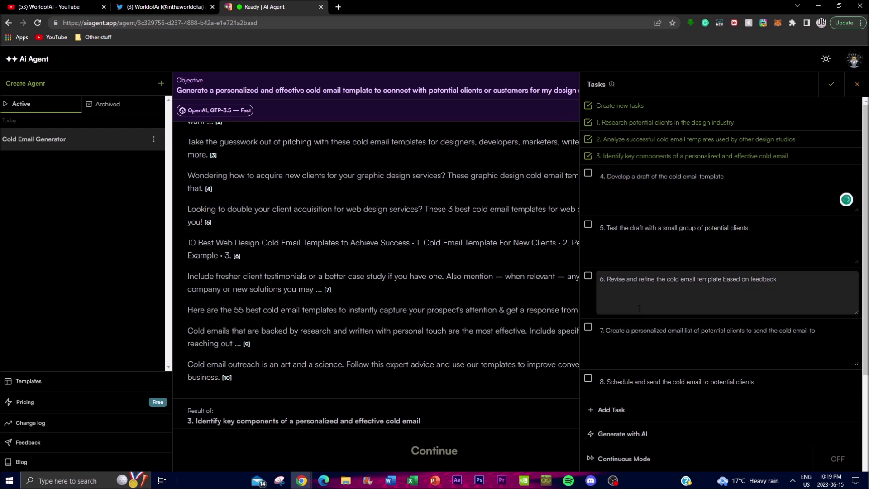
pyautogui.scroll(-2, 703, 306)
pyautogui.scroll(-3, 703, 306)
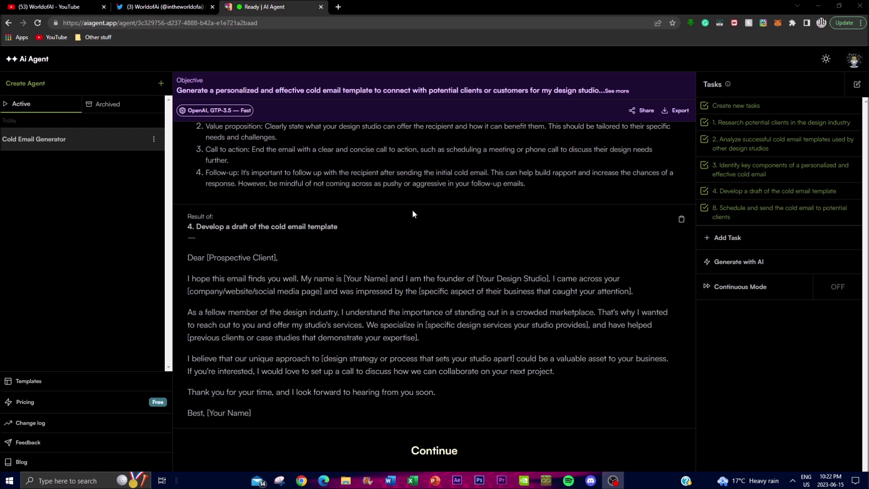
# - Review task 8 and the drafted cold email under task 4, highlighting their text, and look back over the earlier results
pyautogui.moveTo(731, 207); pyautogui.dragTo(860, 217)
pyautogui.click(823, 203)
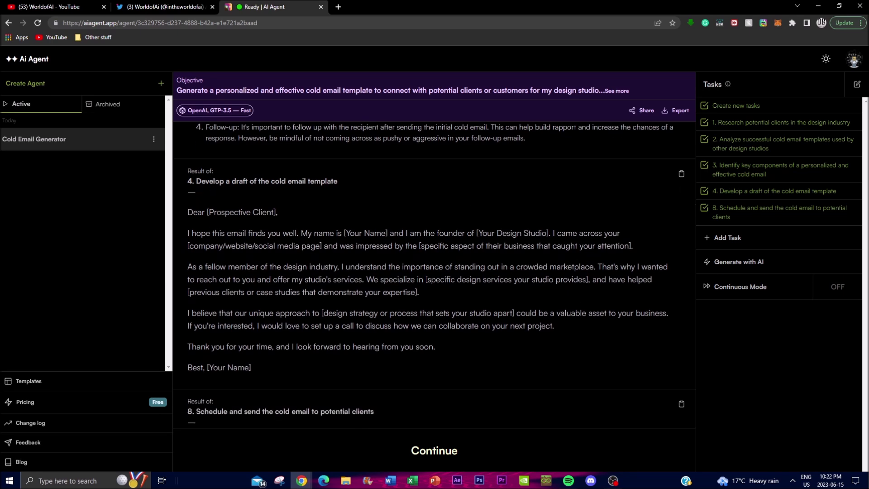
pyautogui.moveTo(194, 209); pyautogui.dragTo(298, 366)
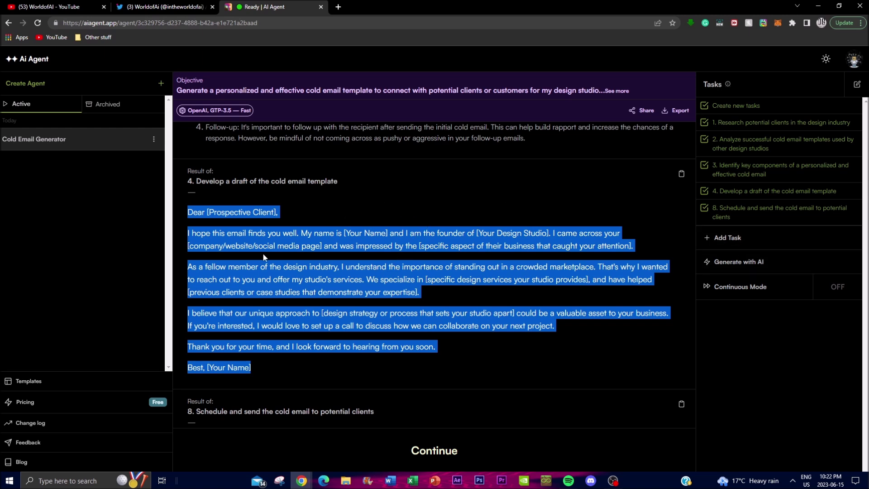
pyautogui.moveTo(243, 191); pyautogui.dragTo(219, 181)
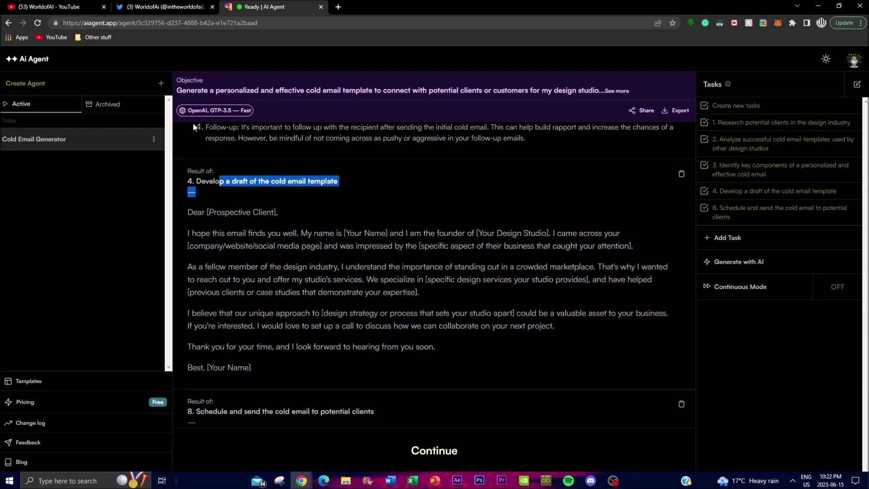
pyautogui.scroll(10, 243, 278)
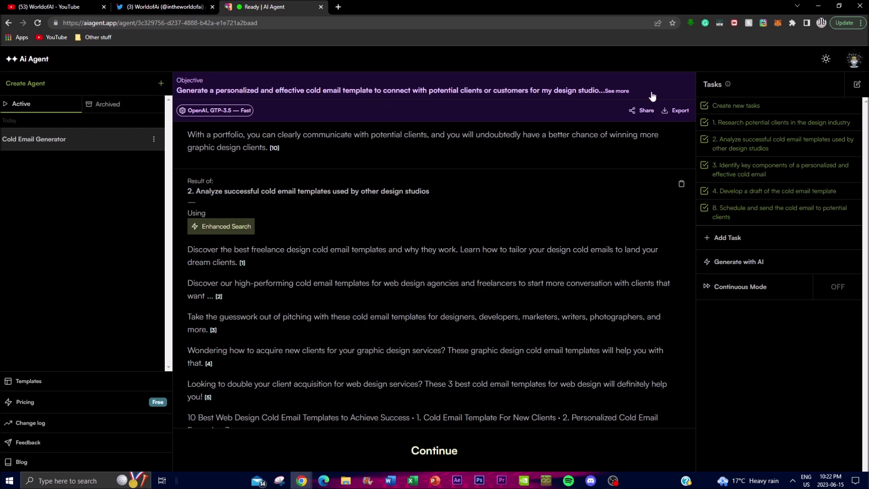
# - Open the template gallery and load the SEO Writer template into the agent form
pyautogui.click(62, 384)
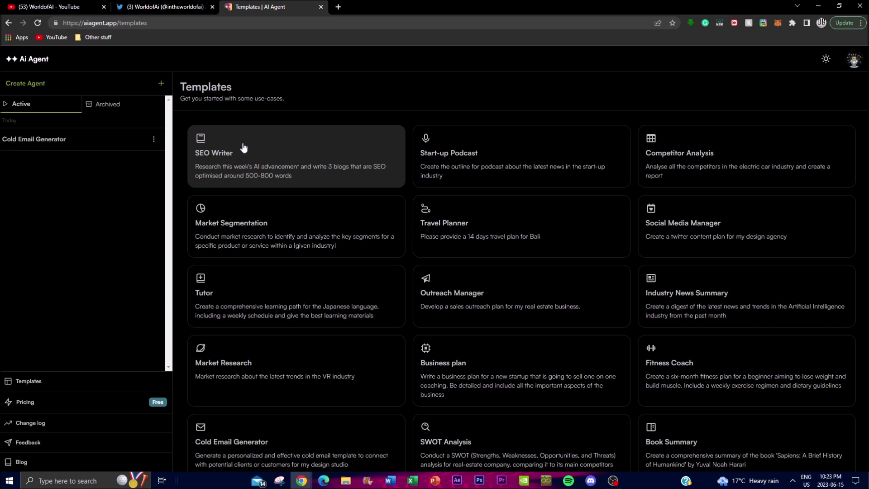
pyautogui.click(225, 156)
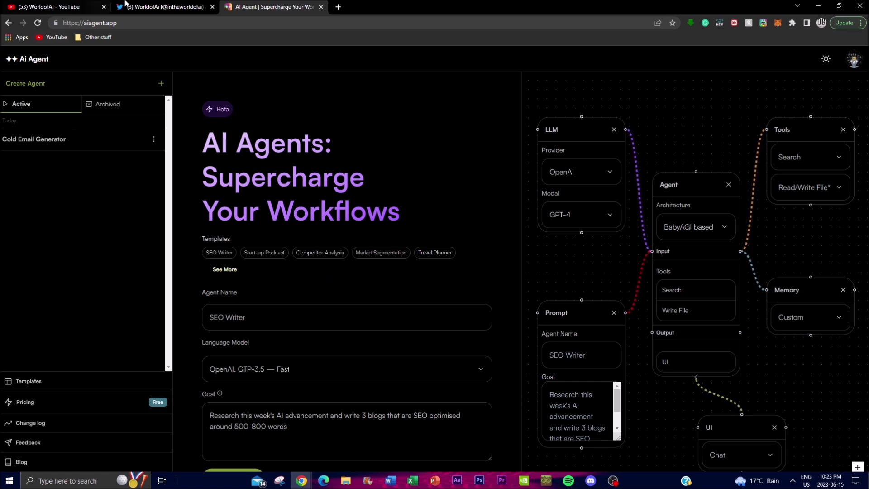
# - Switch to the WorldofAi Twitter profile and the WorldofAI YouTube channel, and look through the tweets and videos
pyautogui.click(136, 6)
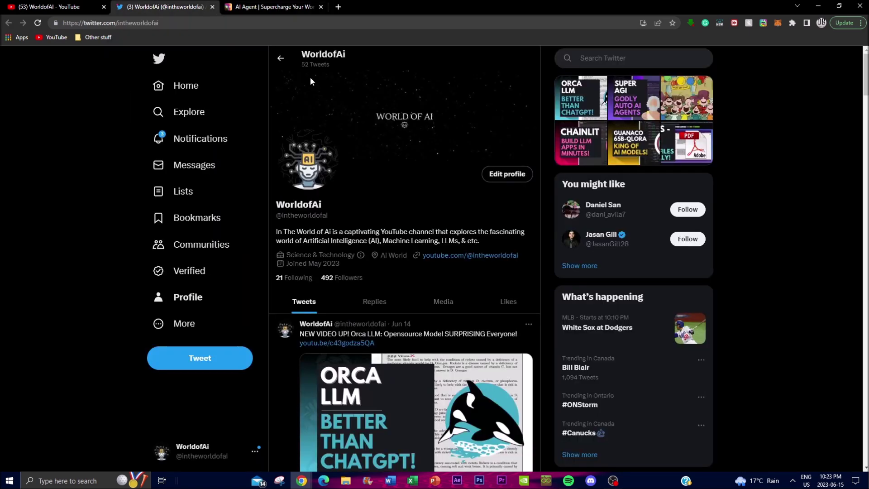
pyautogui.scroll(-3, 369, 255)
pyautogui.scroll(5, 370, 256)
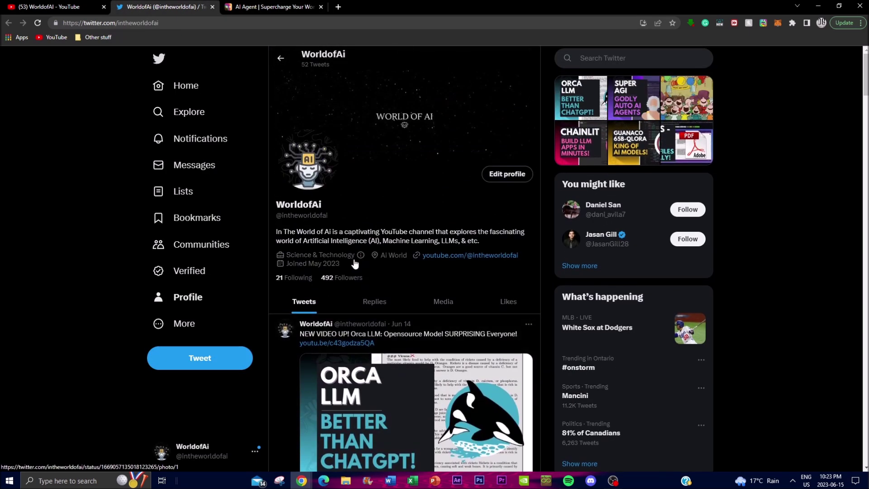
pyautogui.click(54, 6)
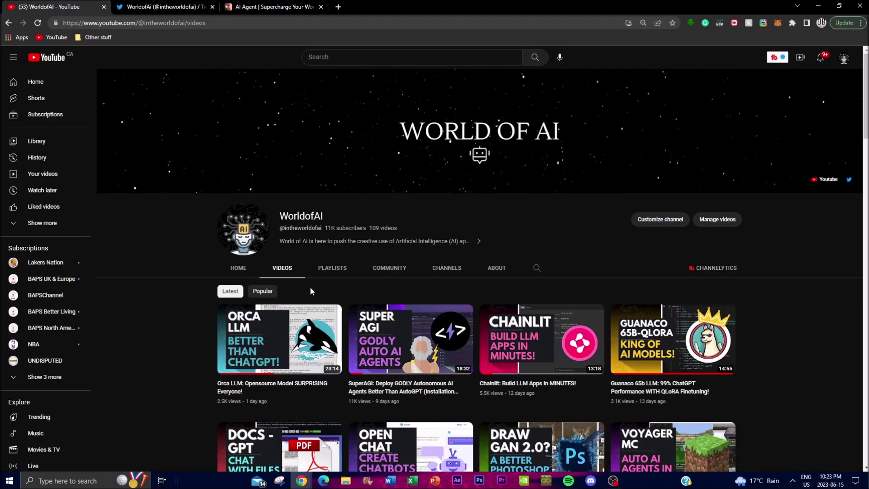
pyautogui.scroll(-5, 328, 280)
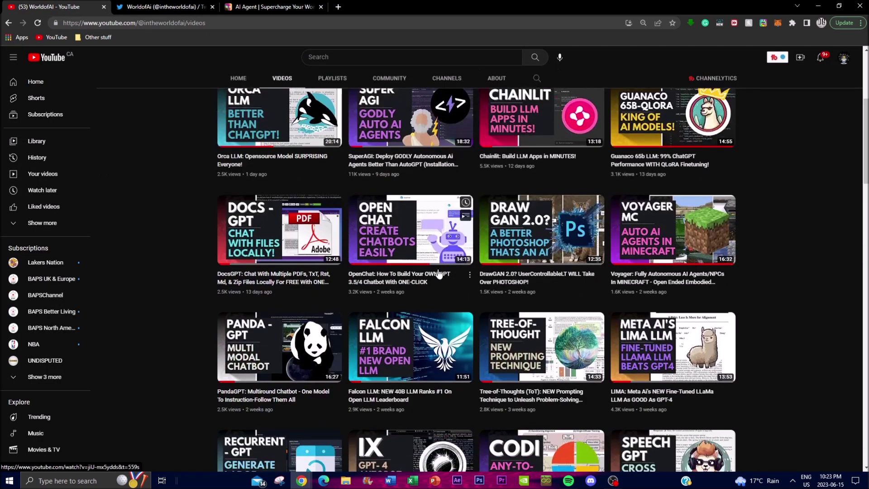